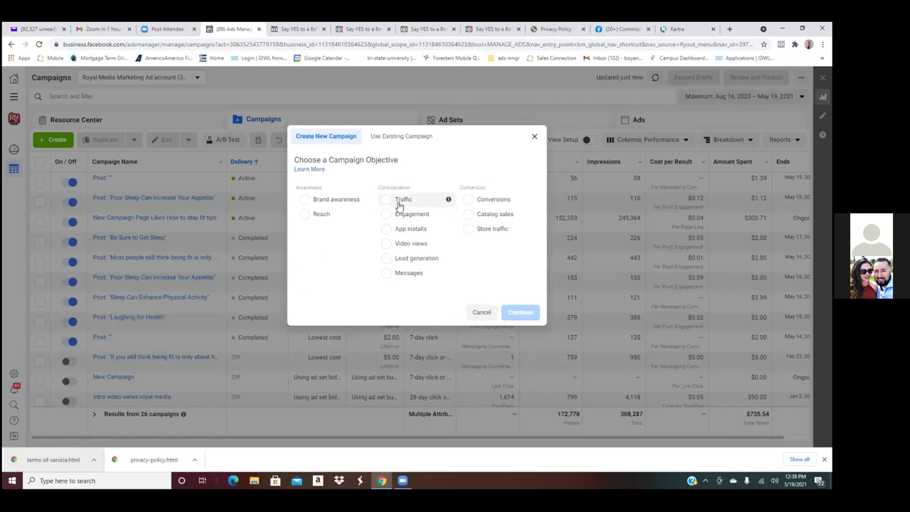
- Create a new campaign with the Conversions objective
click(468, 199)
click(520, 378)
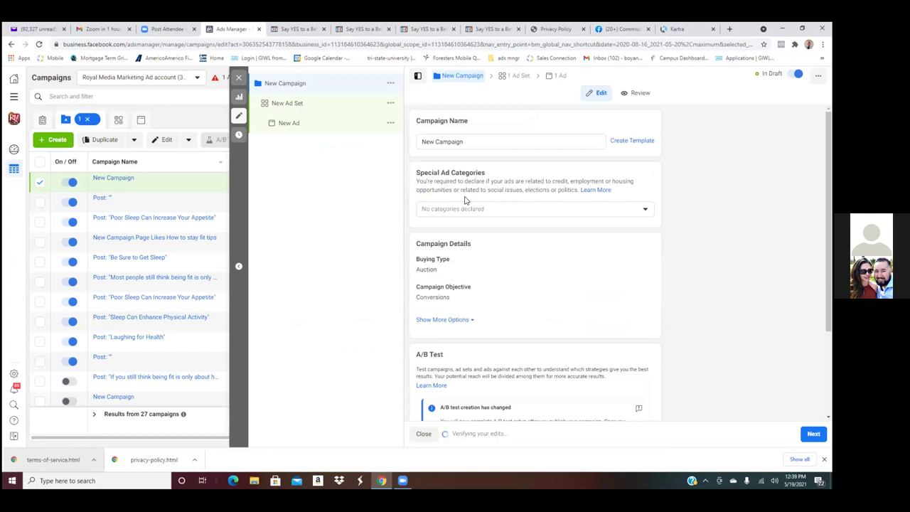
- Name the campaign "Reseruge Conversion ad"
click(471, 142)
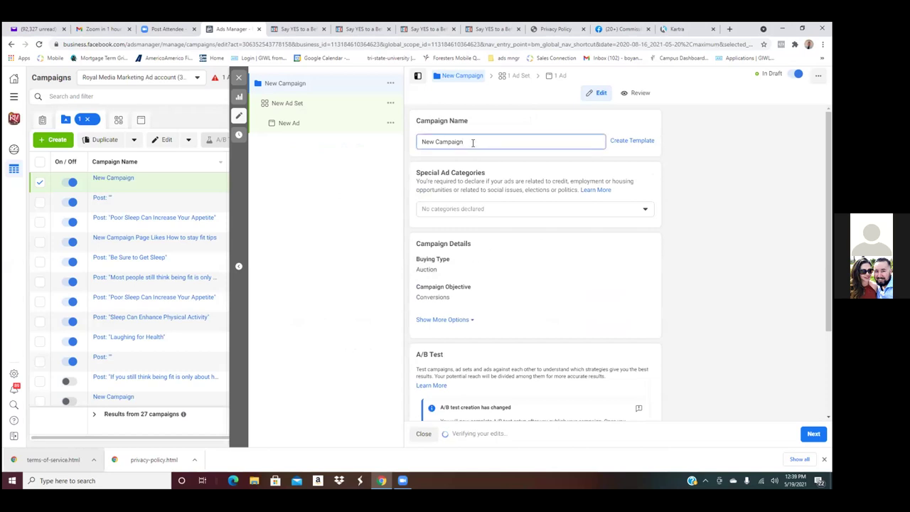
key(BackSpace)
key(BackSpace)
key(BackSpace)
key(BackSpace)
key(BackSpace)
key(BackSpace)
key(BackSpace)
key(BackSpace)
key(BackSpace)
key(BackSpace)
key(BackSpace)
key(BackSpace)
text(Co)
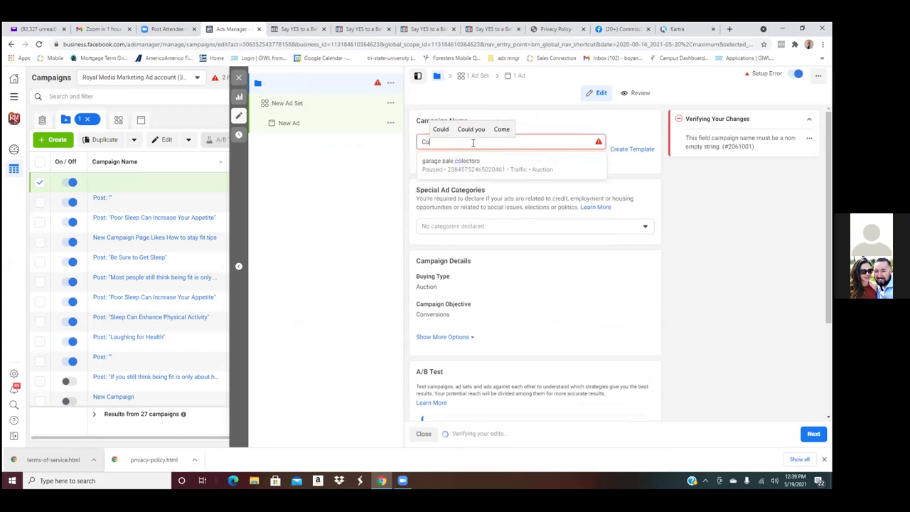
text(nve)
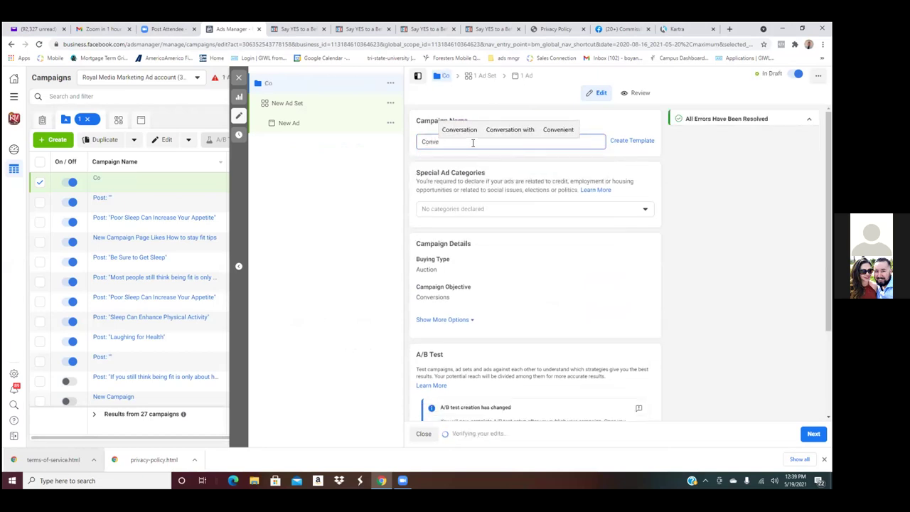
key(BackSpace)
key(BackSpace)
key(BackSpace)
key(BackSpace)
key(BackSpace)
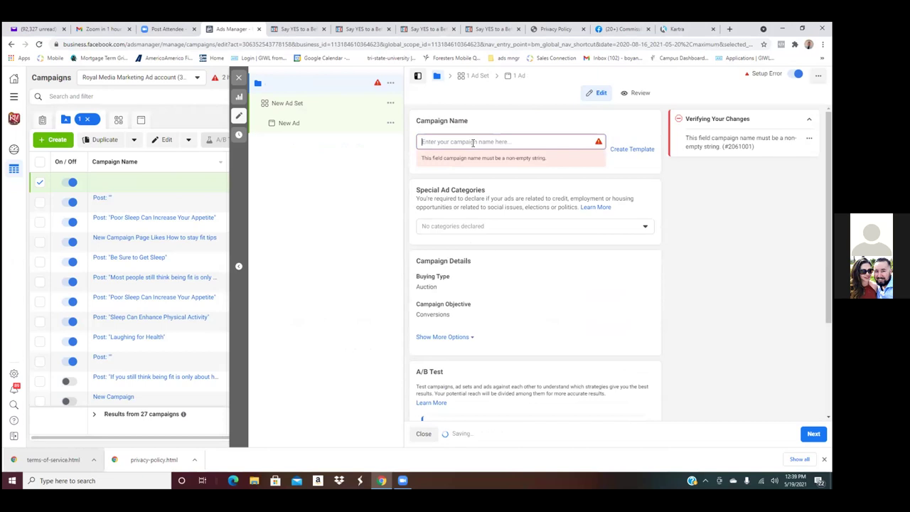
text(Res)
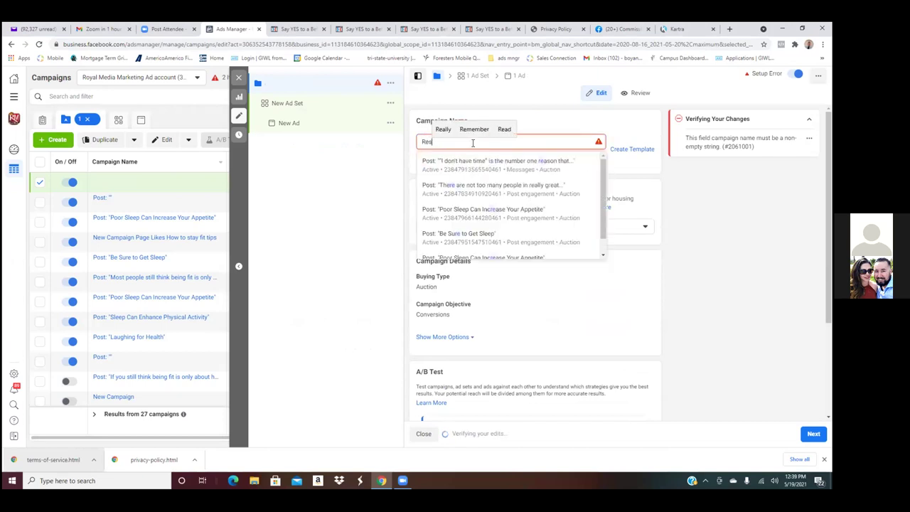
text(erug)
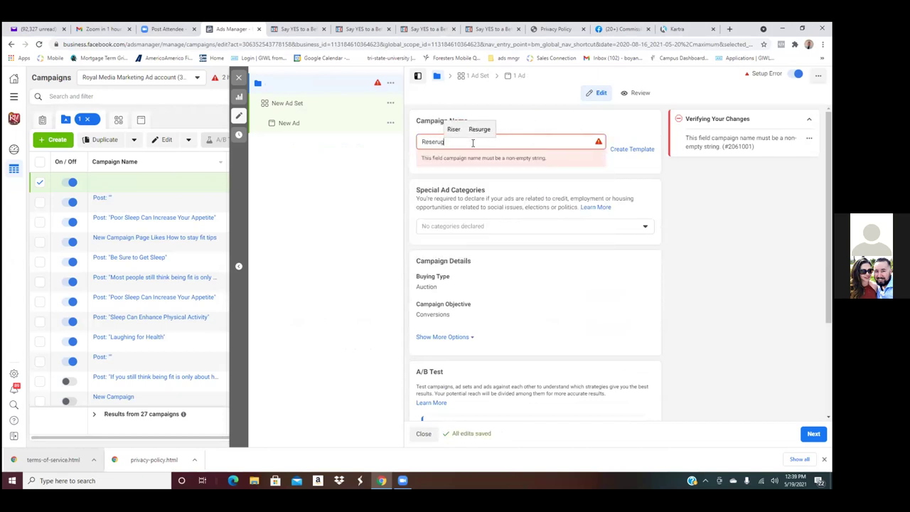
text(ee)
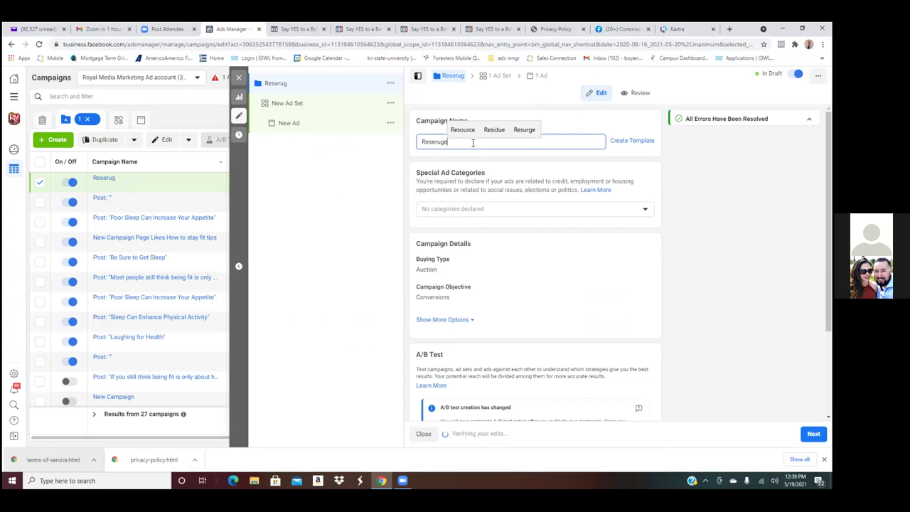
text( Con)
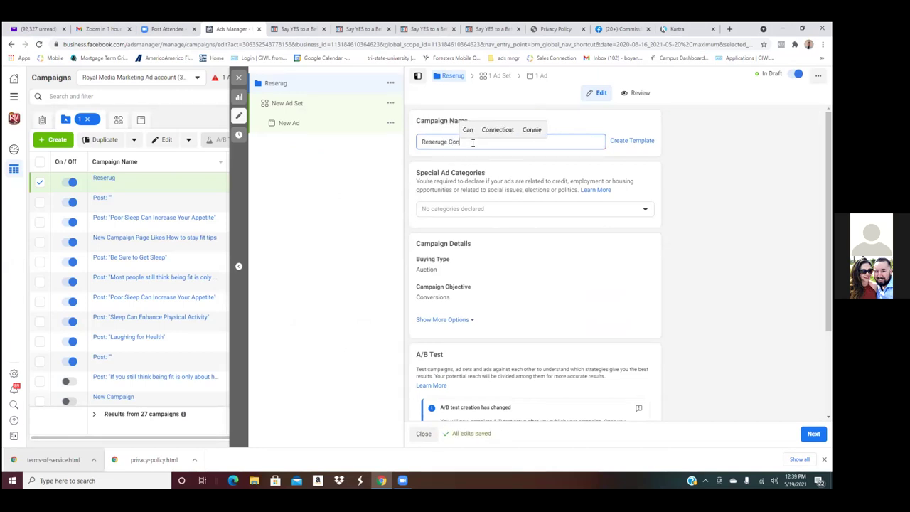
text(ver)
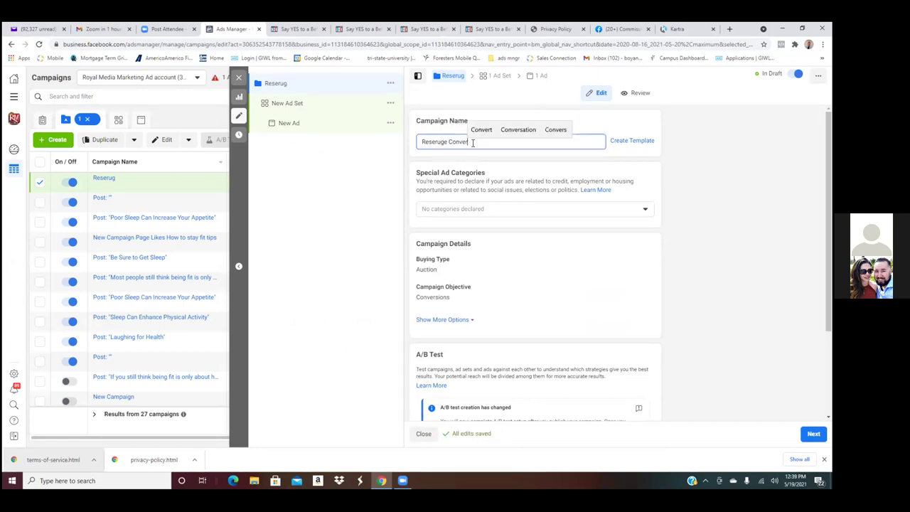
text(sion)
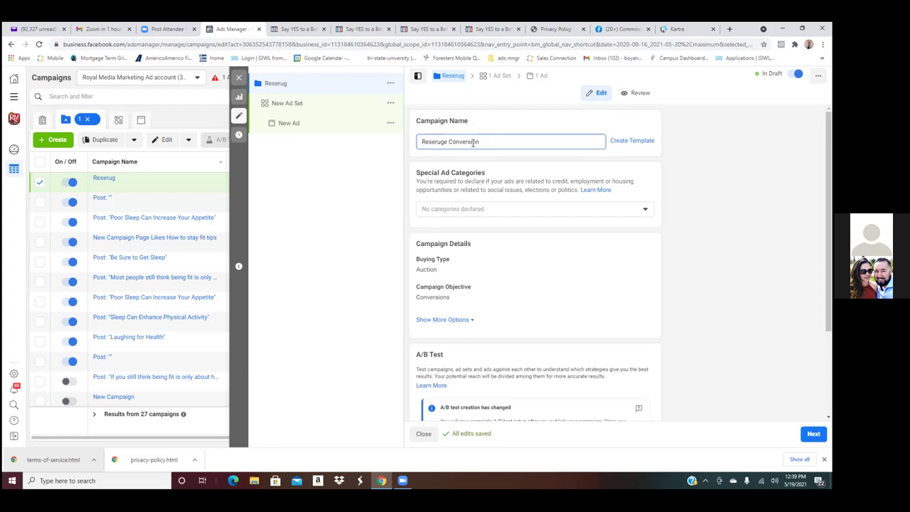
text( ad)
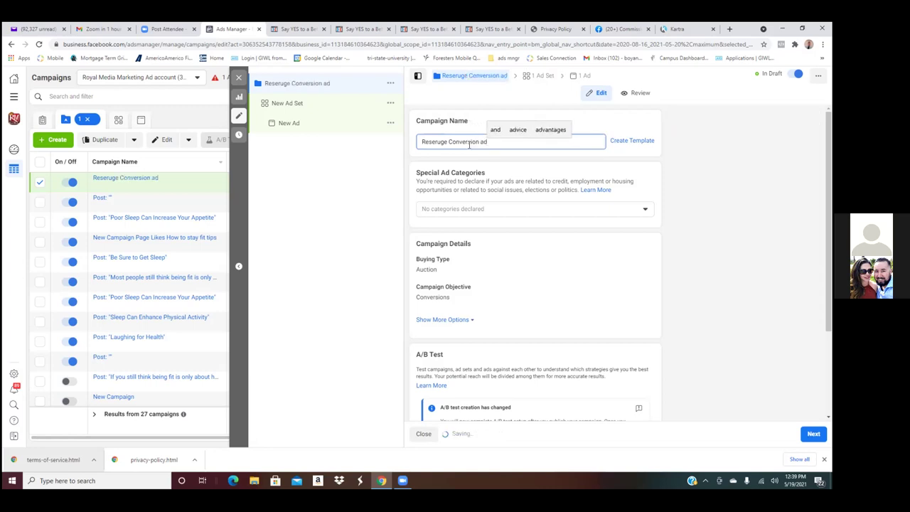
- Proceed to the ad set settings and choose Purchase as the website conversion event
scroll(463, 256, down, 3)
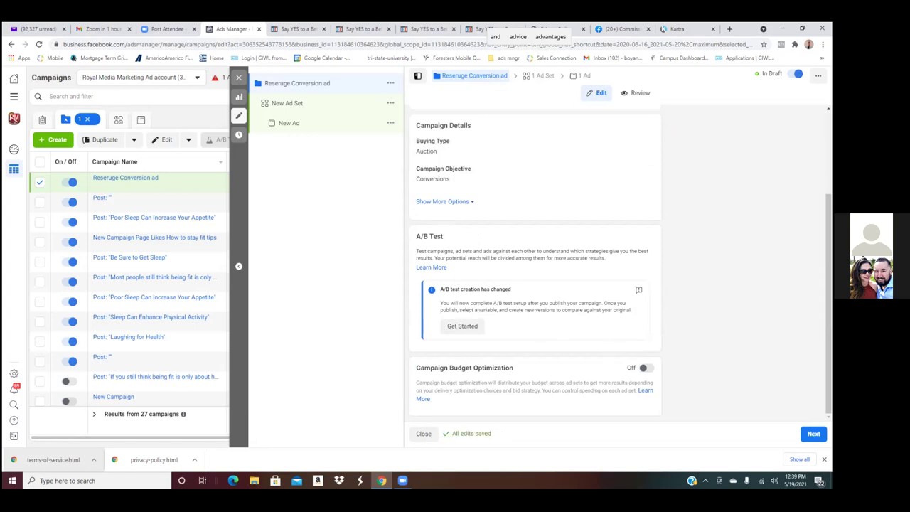
click(813, 434)
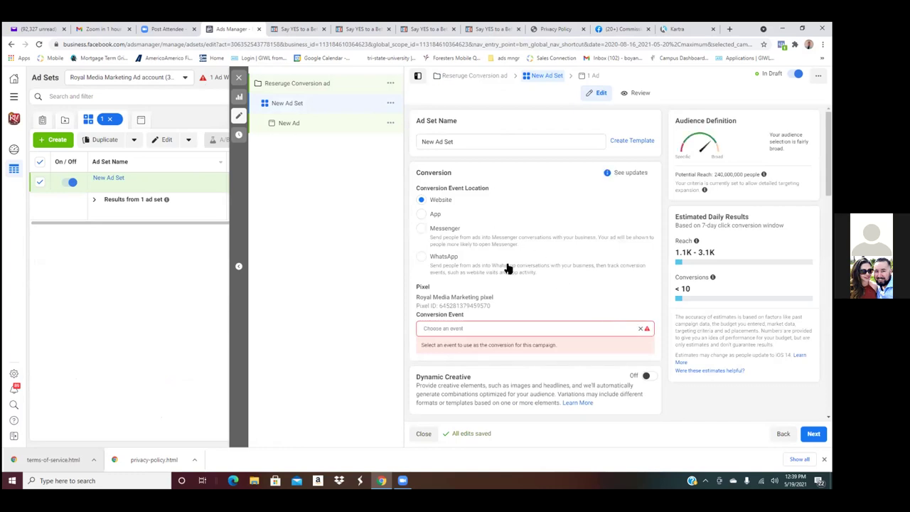
click(504, 331)
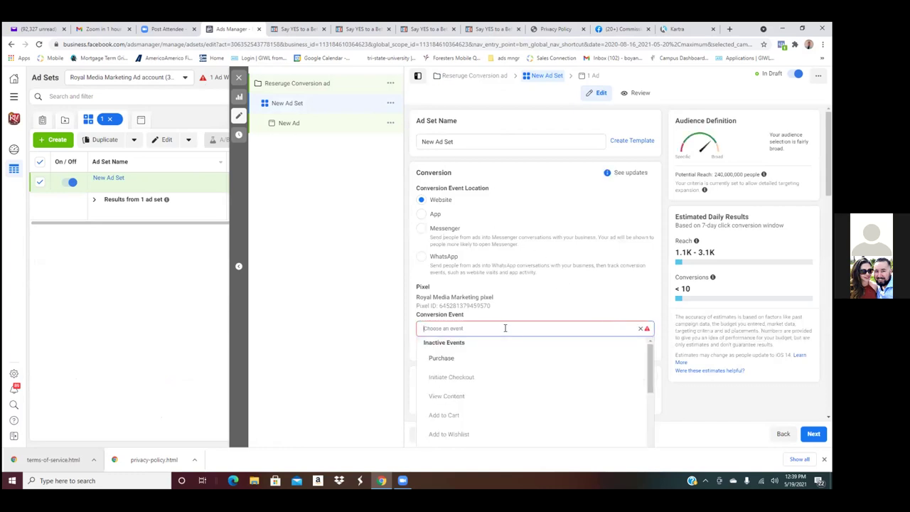
click(441, 358)
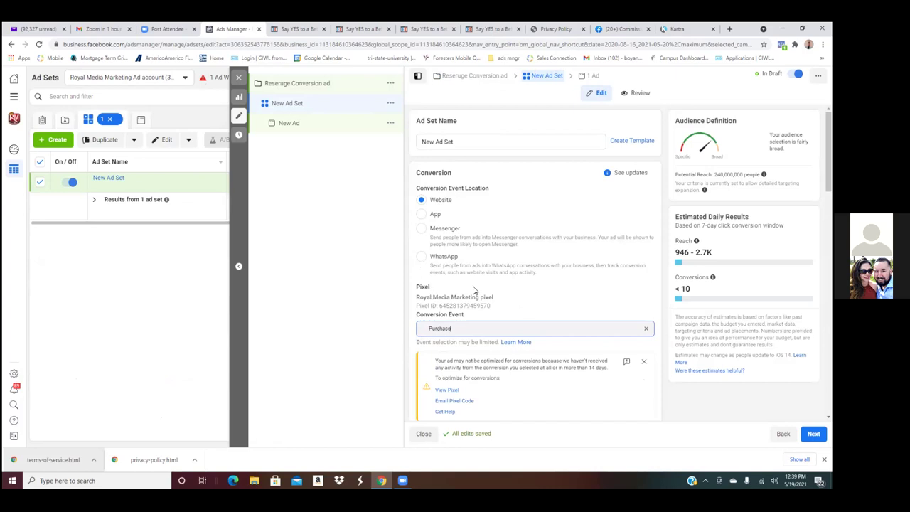
- Clear the default name of the new ad set so that its name field is empty
scroll(474, 286, down, 1)
scroll(474, 285, down, 1)
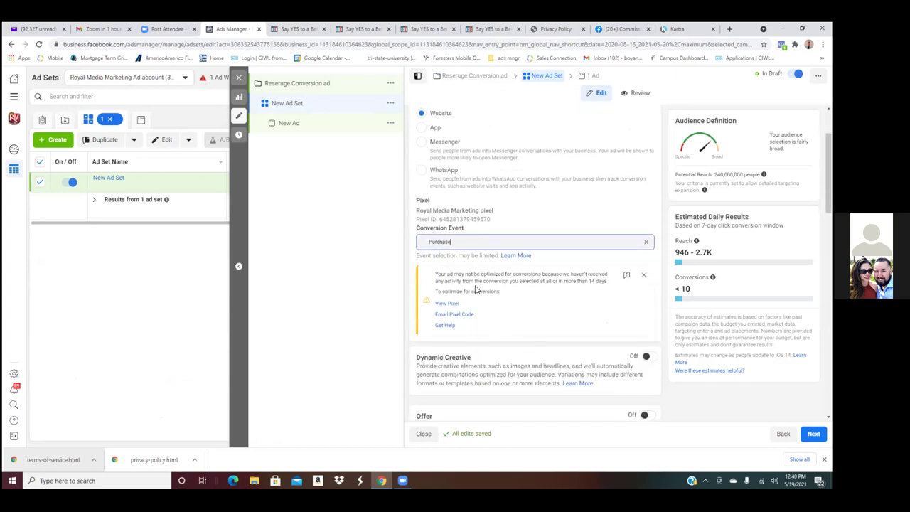
scroll(479, 282, up, 2)
drag(460, 141, 409, 149)
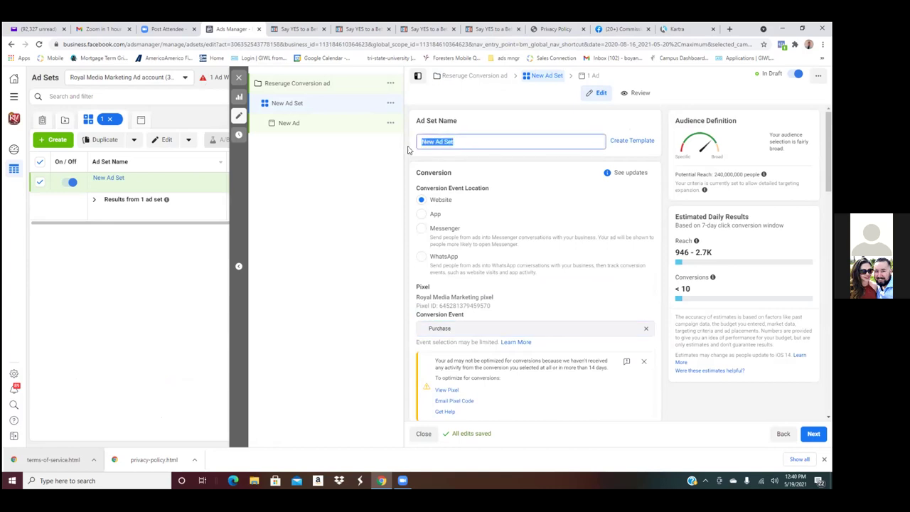
key(BackSpace)
text(Resurg)
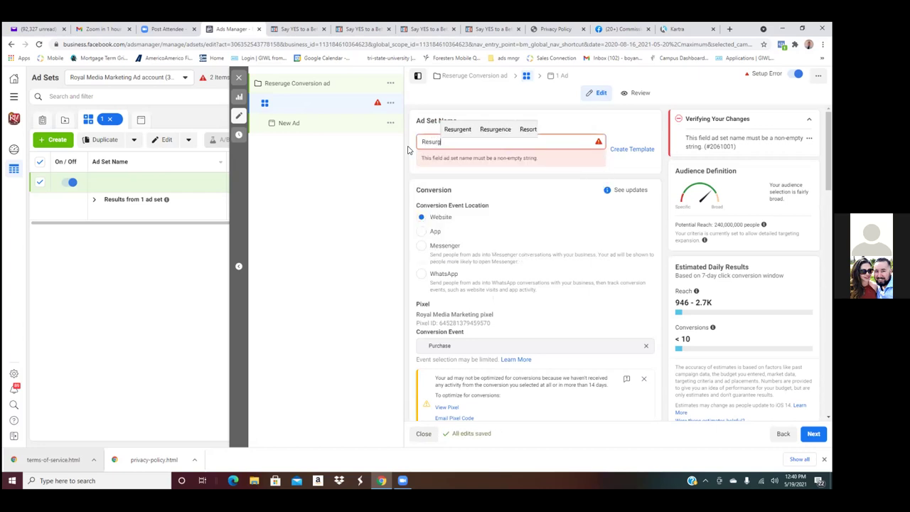
key(BackSpace)
key(BackSpace)
key(BackSpace)
key(BackSpace)
key(BackSpace)
key(BackSpace)
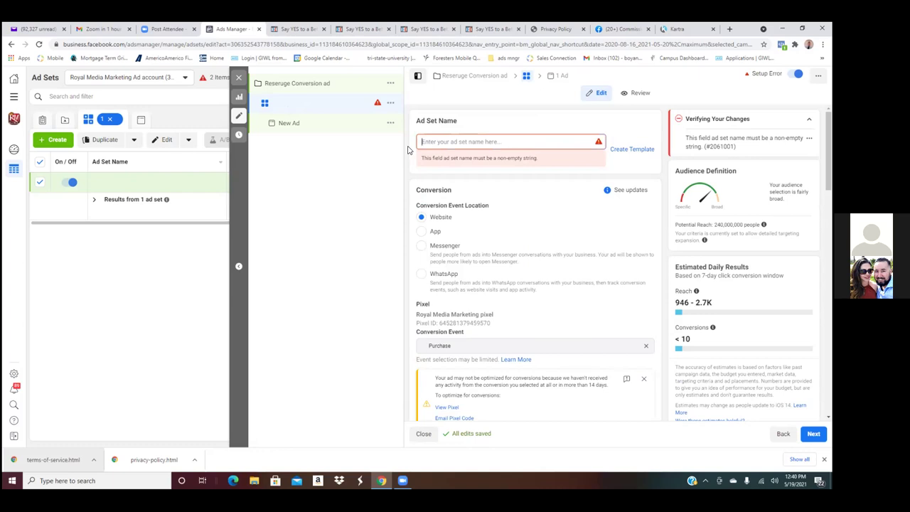
- Set the ad set's daily budget to $5.00
scroll(508, 235, down, 3)
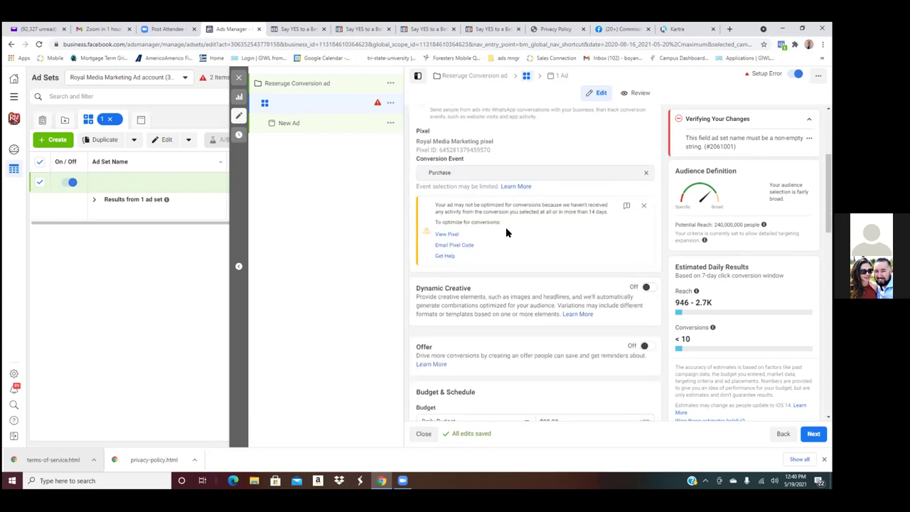
scroll(457, 256, down, 3)
scroll(457, 256, down, 2)
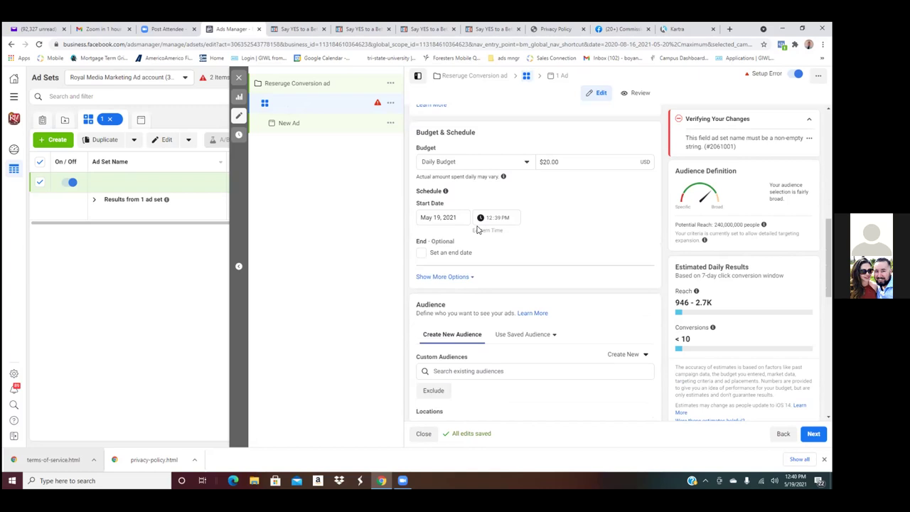
drag(558, 162, 517, 163)
text(5)
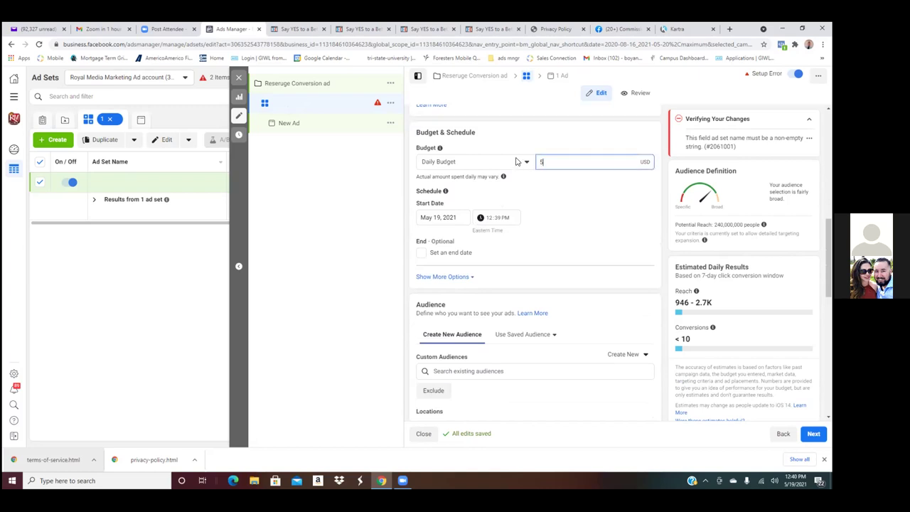
text(.00)
click(553, 146)
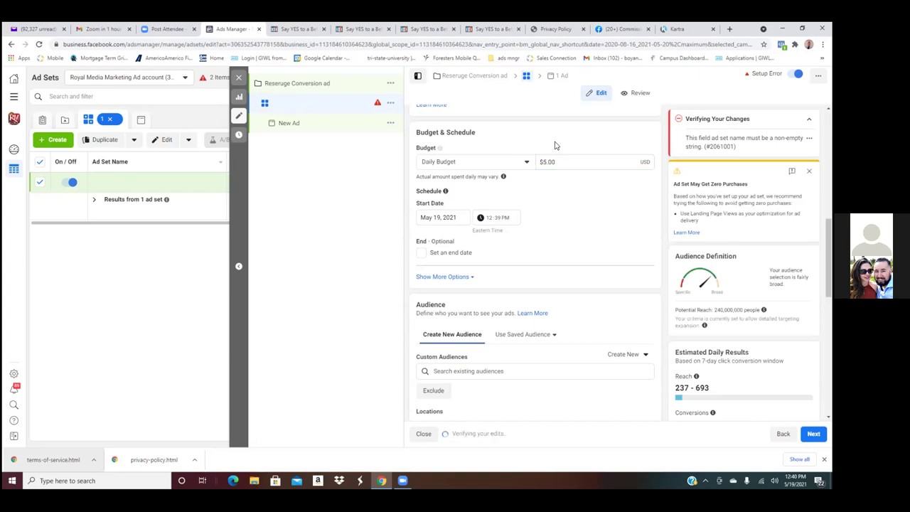
- Schedule the ad set to start on May 22, 2021 at 6:00 AM, without an end date
click(451, 219)
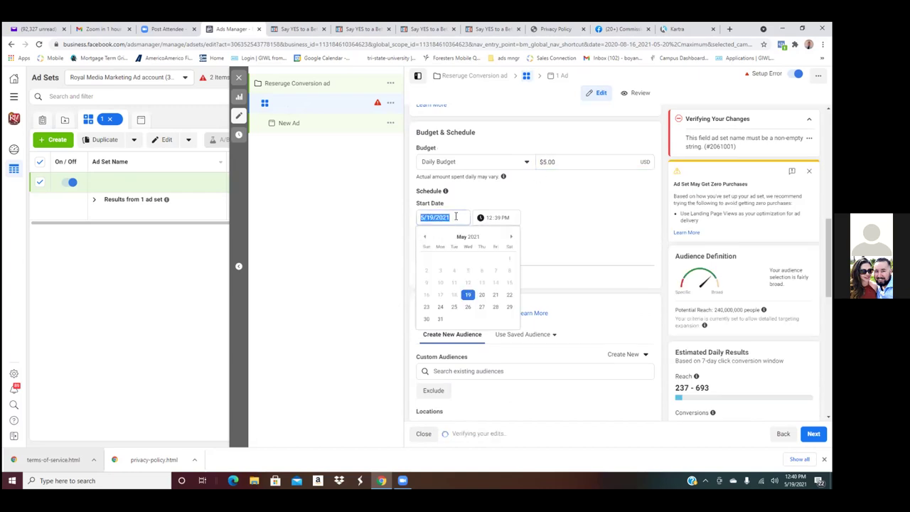
click(493, 296)
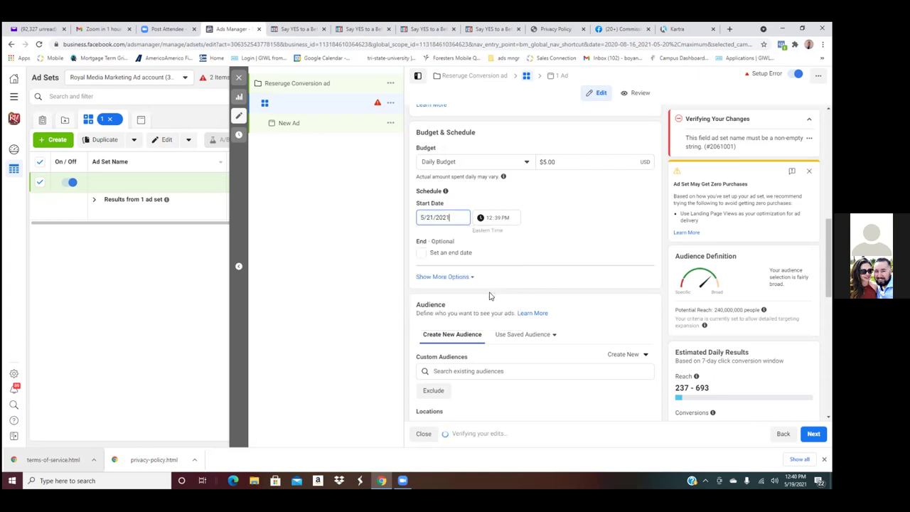
click(481, 219)
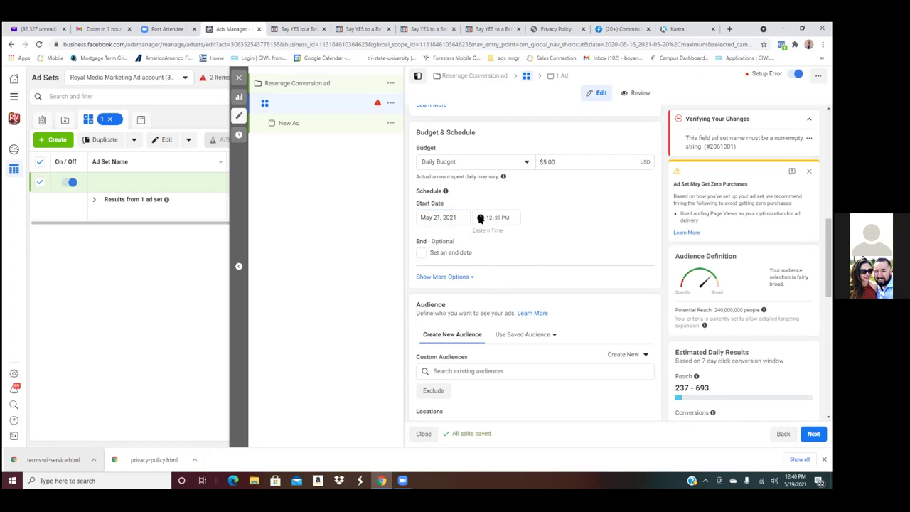
click(491, 221)
click(498, 220)
text(00 AM)
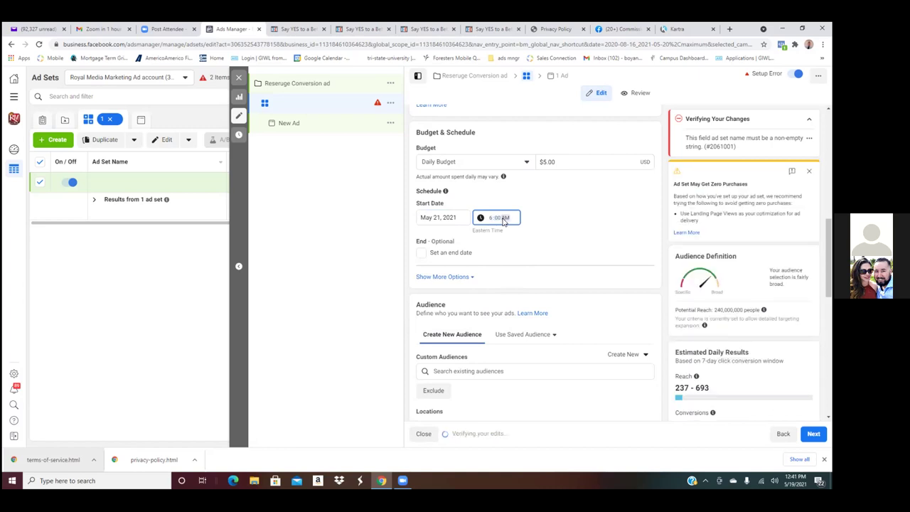
text(a)
click(444, 217)
click(508, 294)
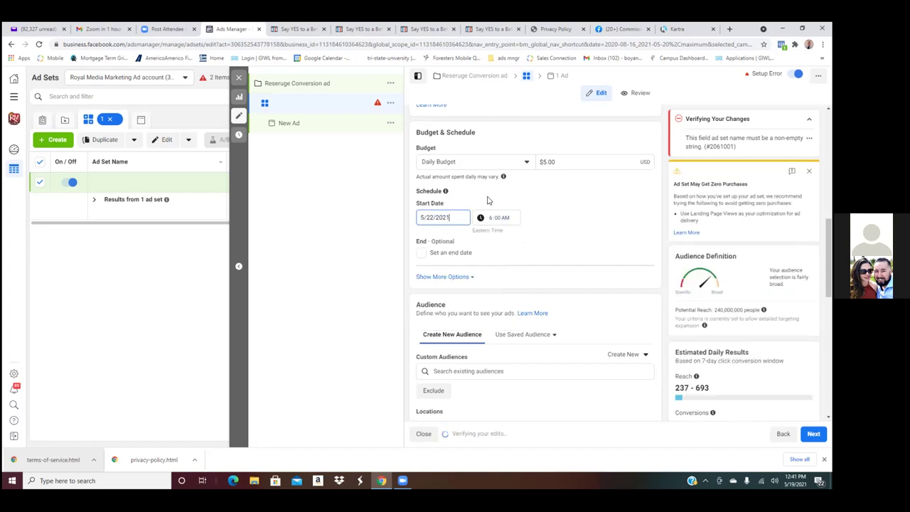
click(420, 258)
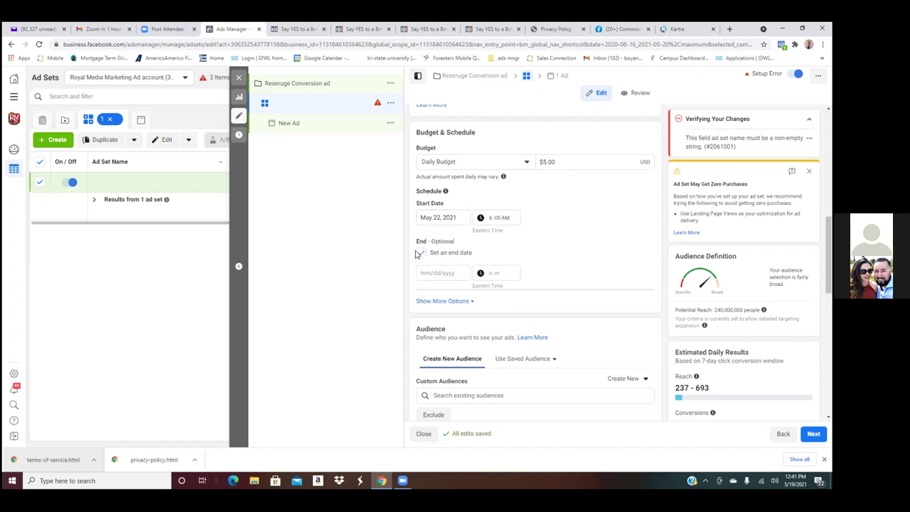
click(420, 253)
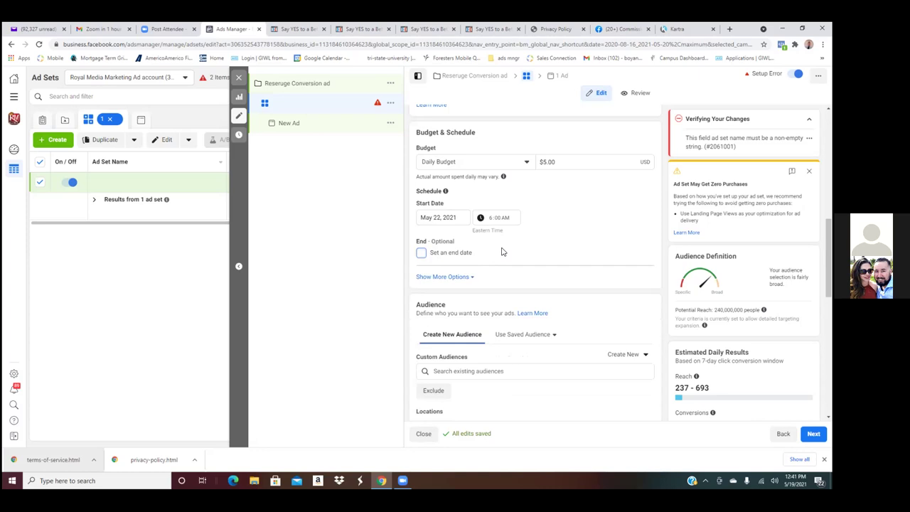
- Add the Lookalike (US, 1%) audience based on Resurge Hashed Customer List v8.csv to the ad set's custom audiences
scroll(625, 235, up, 2)
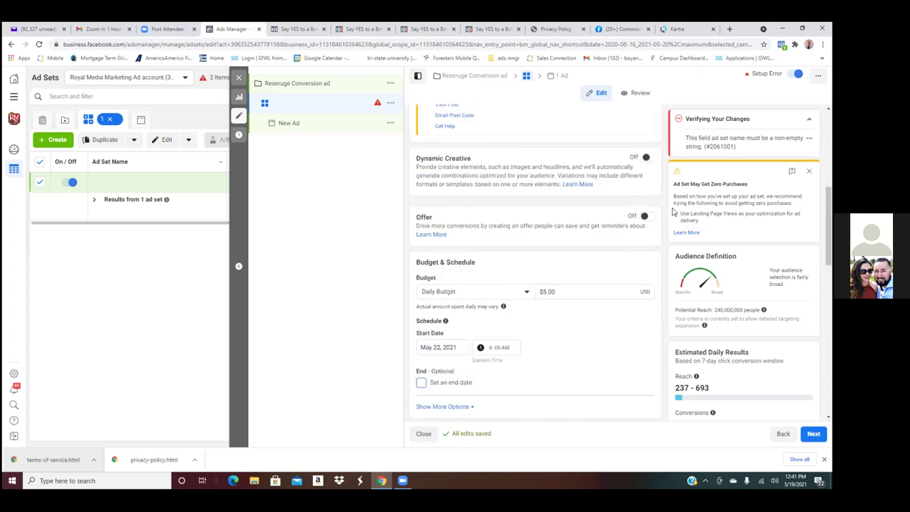
scroll(555, 241, down, 3)
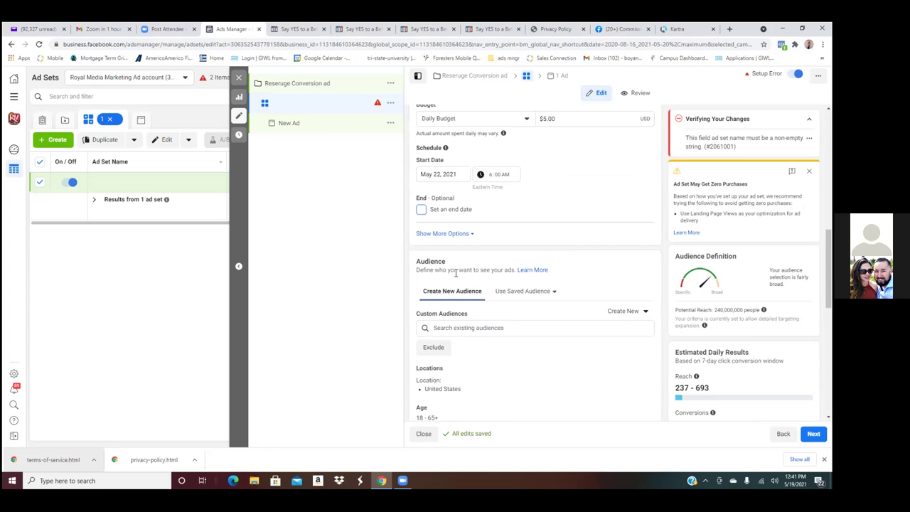
scroll(455, 272, down, 2)
click(530, 240)
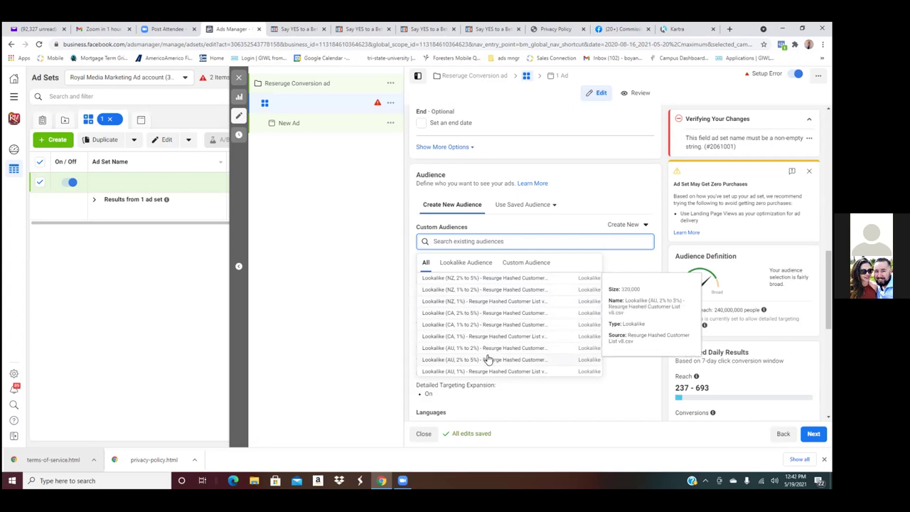
scroll(485, 344, down, 3)
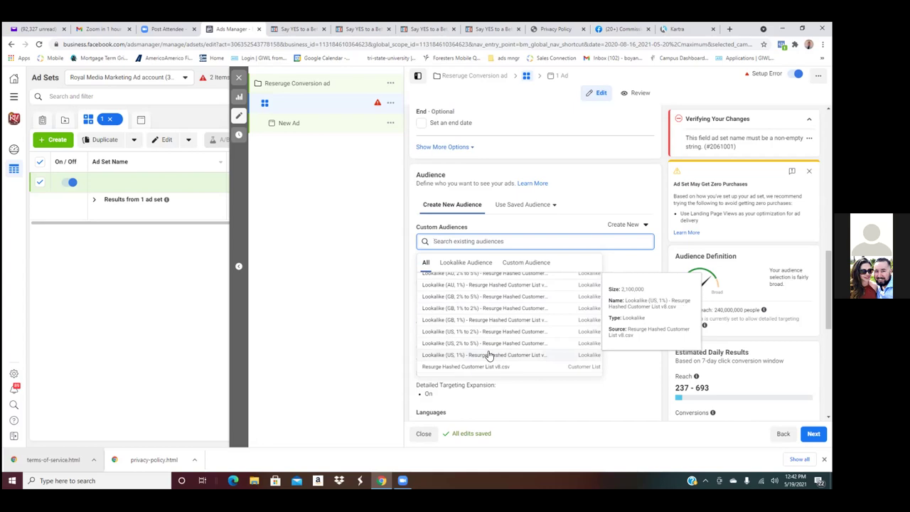
scroll(489, 353, down, 2)
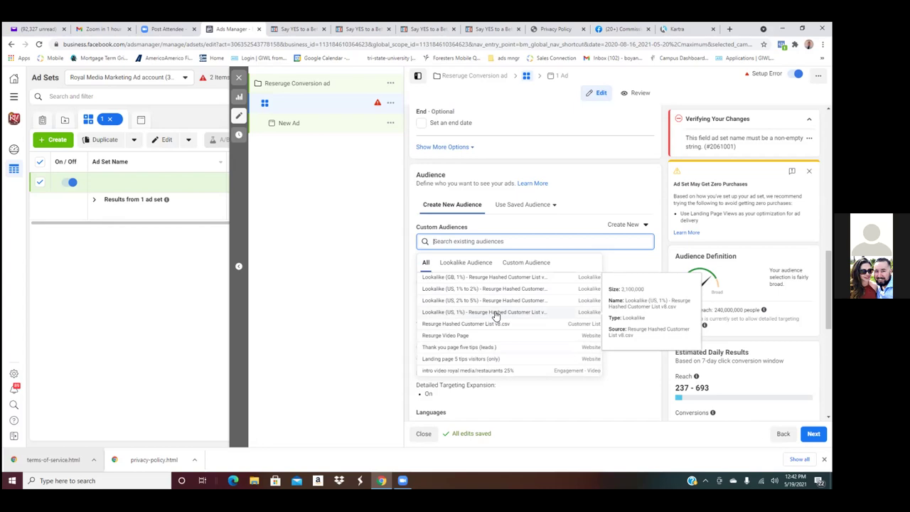
click(496, 315)
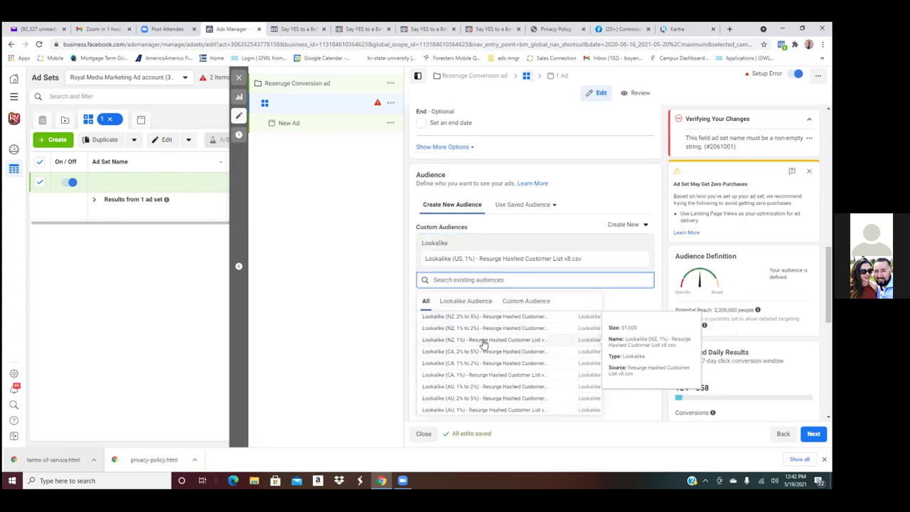
- Add the US 1% to 2% and US 2% to 5% lookalikes of the Resurge customer list to the custom audiences
scroll(486, 333, down, 3)
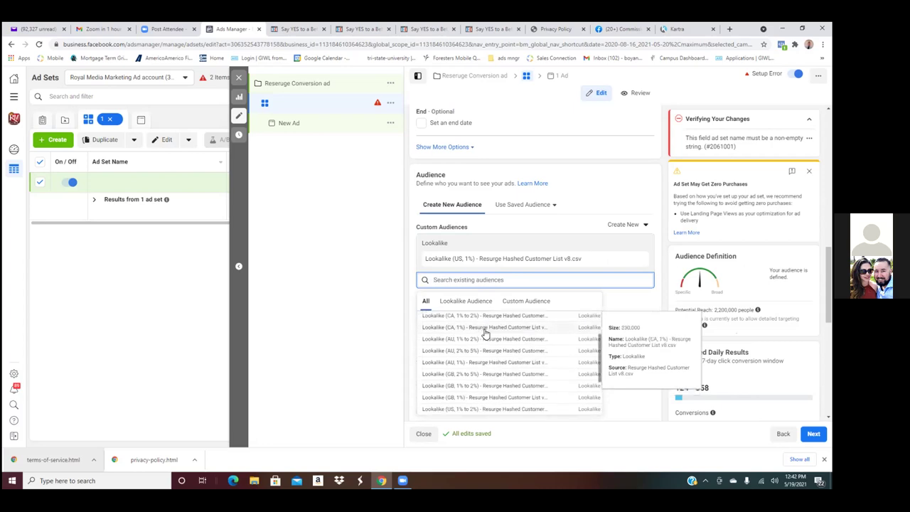
scroll(485, 332, down, 2)
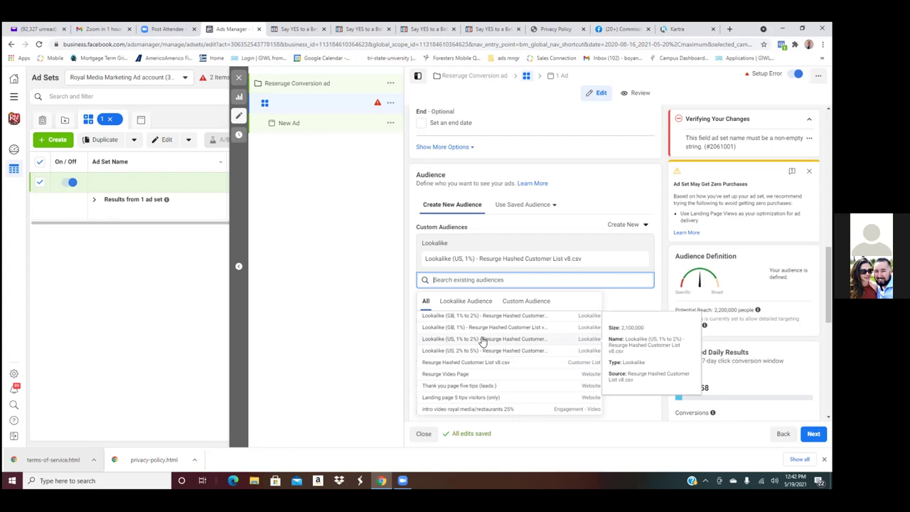
click(481, 340)
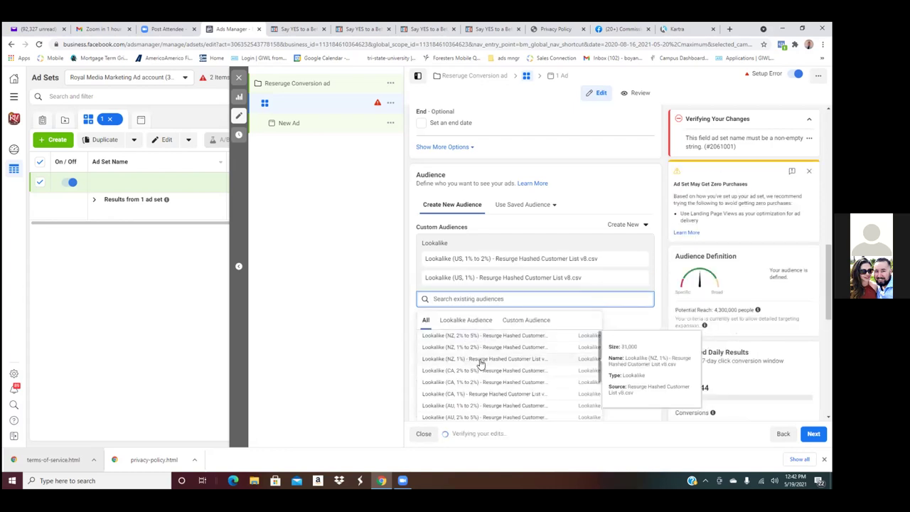
scroll(478, 379, down, 1)
scroll(478, 379, down, 4)
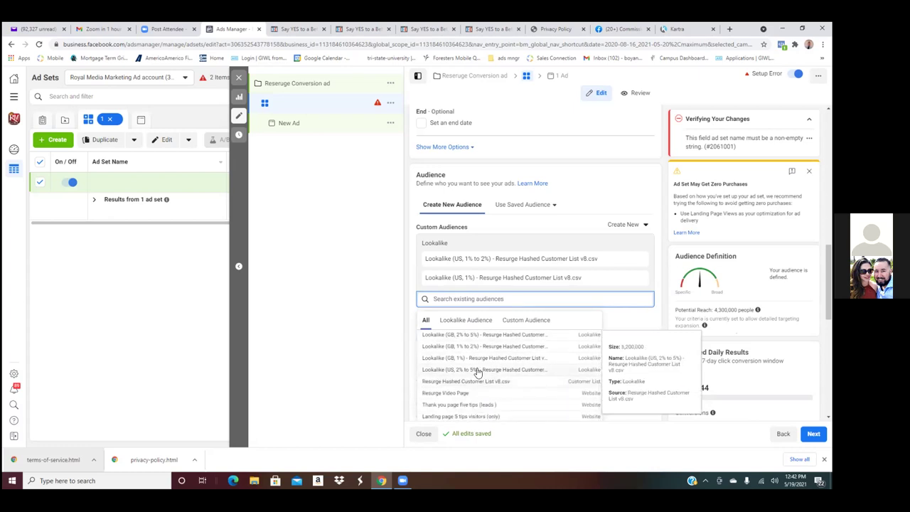
click(478, 371)
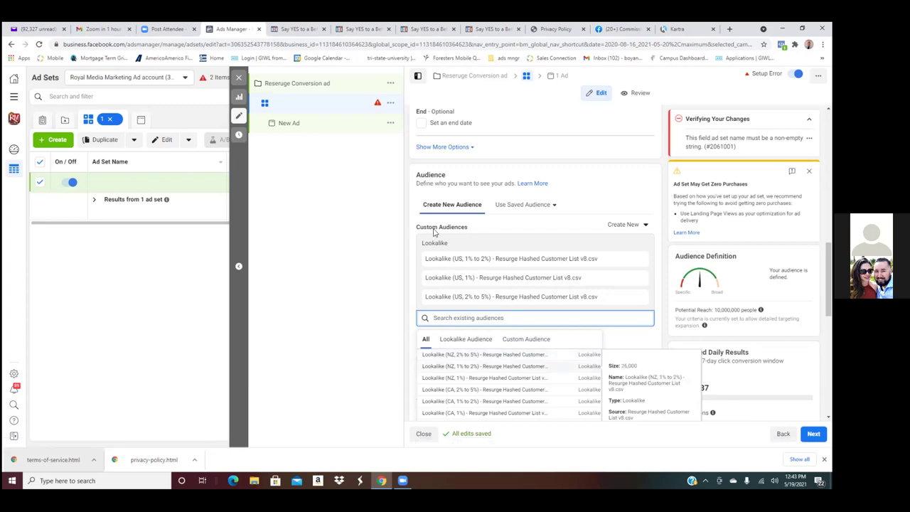
click(658, 249)
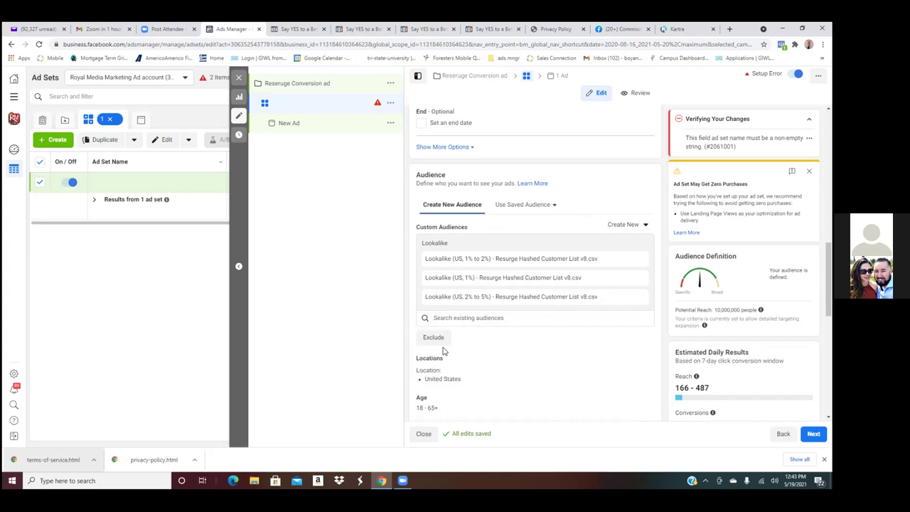
- Name the ad set "looklike all of USA"
scroll(441, 341, down, 2)
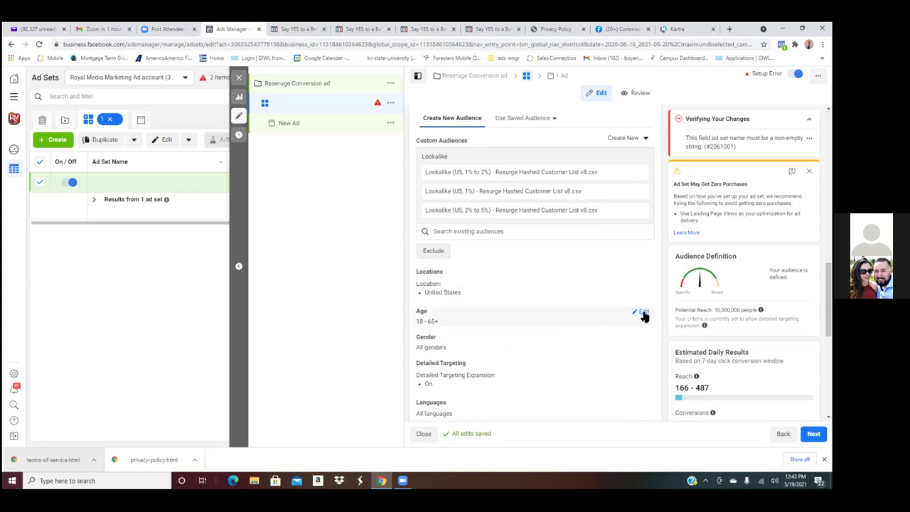
scroll(566, 299, up, 10)
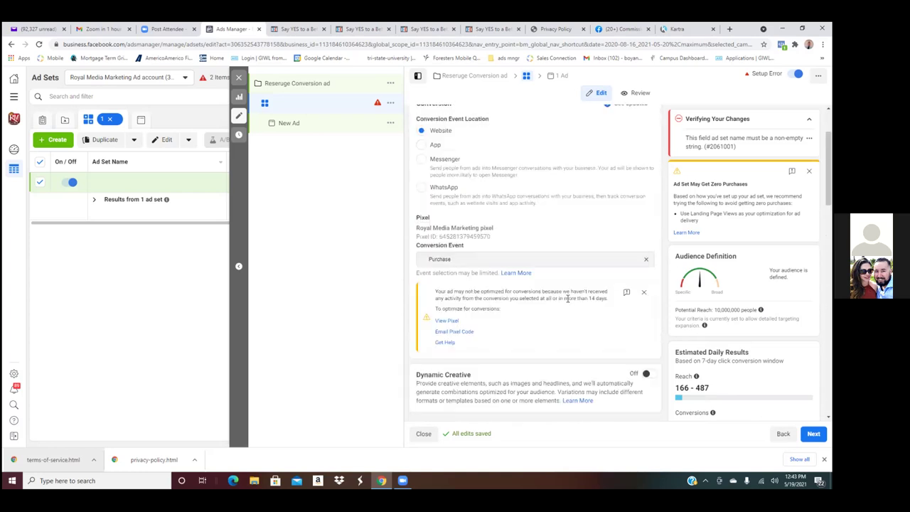
click(483, 138)
text(look)
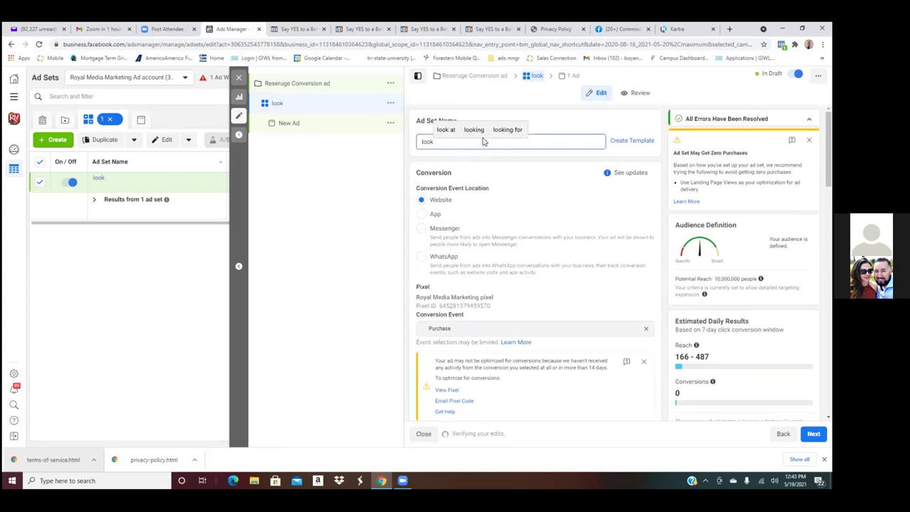
text(alike)
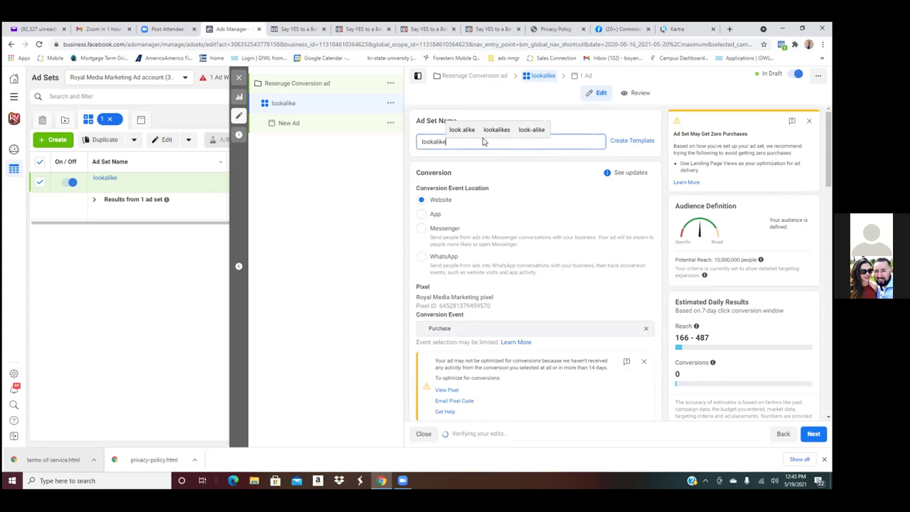
key(BackSpace)
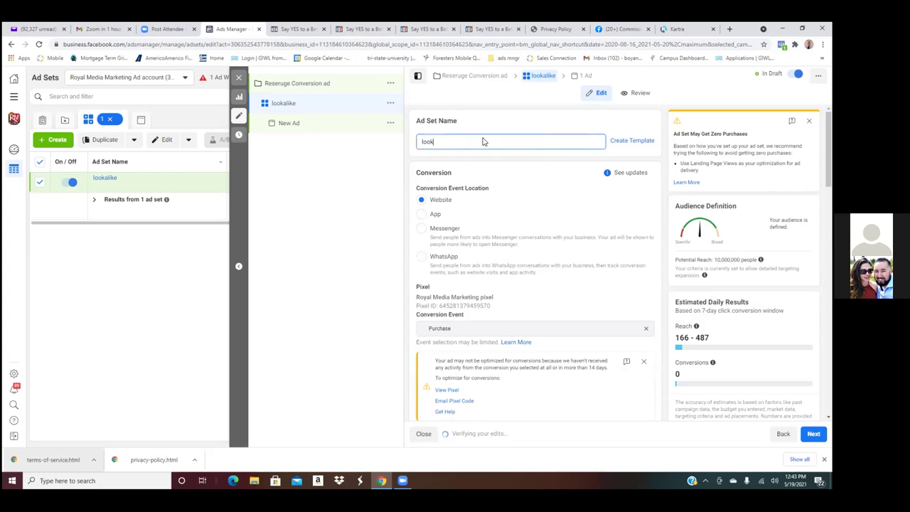
text(like all of )
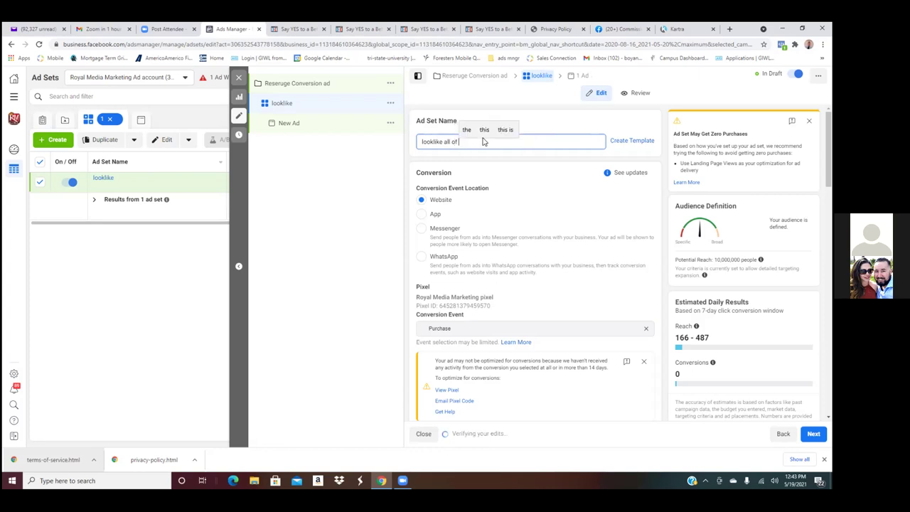
text(usa)
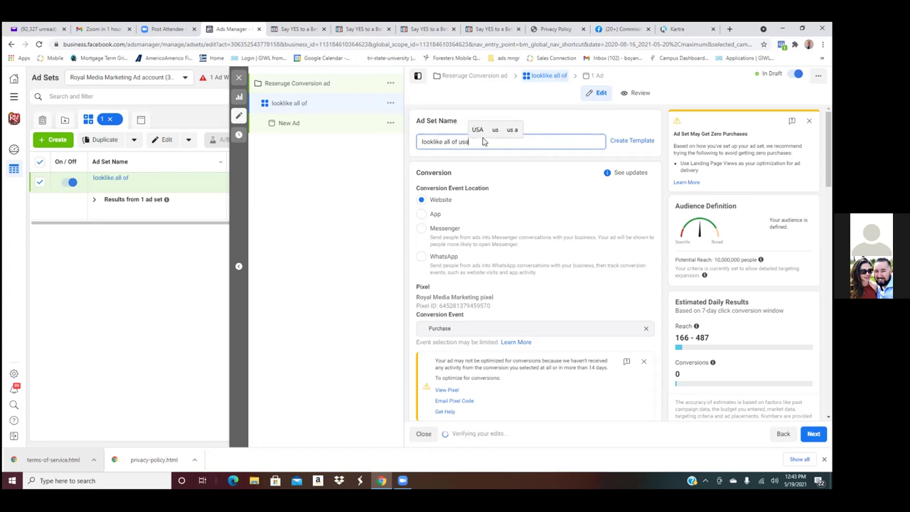
click(477, 130)
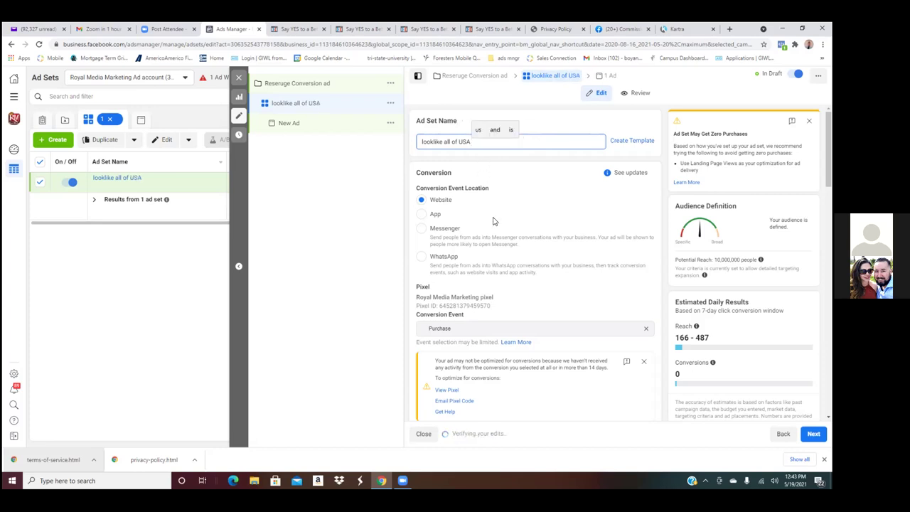
- Review the ad set's conversion event, budget, schedule, custom audiences and demographic targeting
scroll(499, 207, down, 10)
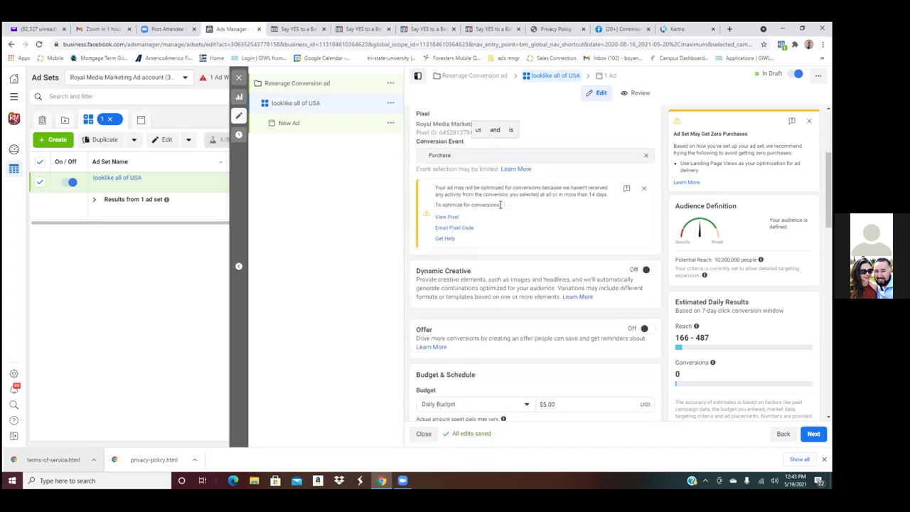
scroll(498, 208, up, 5)
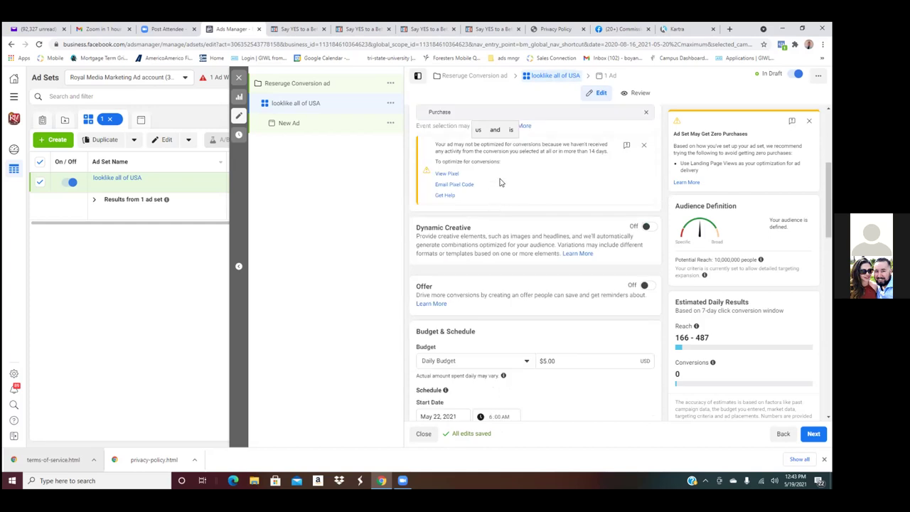
scroll(497, 185, up, 1)
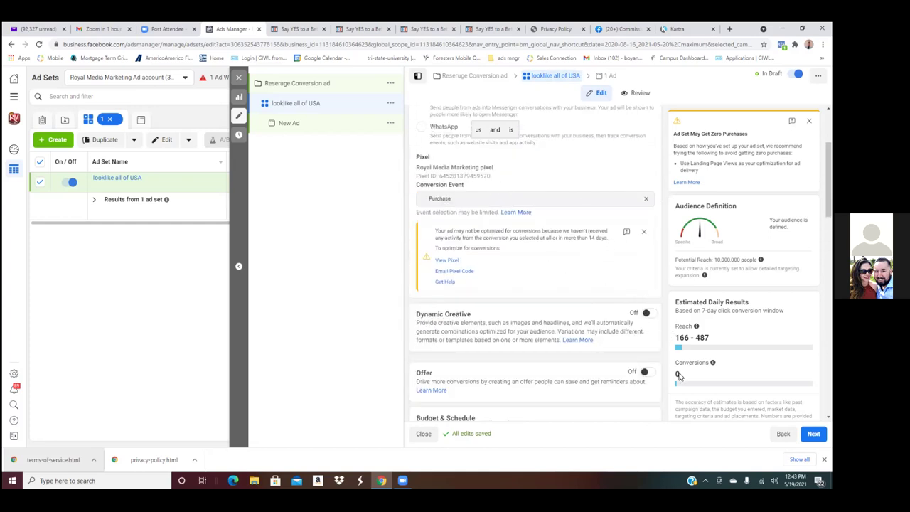
scroll(592, 326, down, 1)
scroll(592, 326, down, 2)
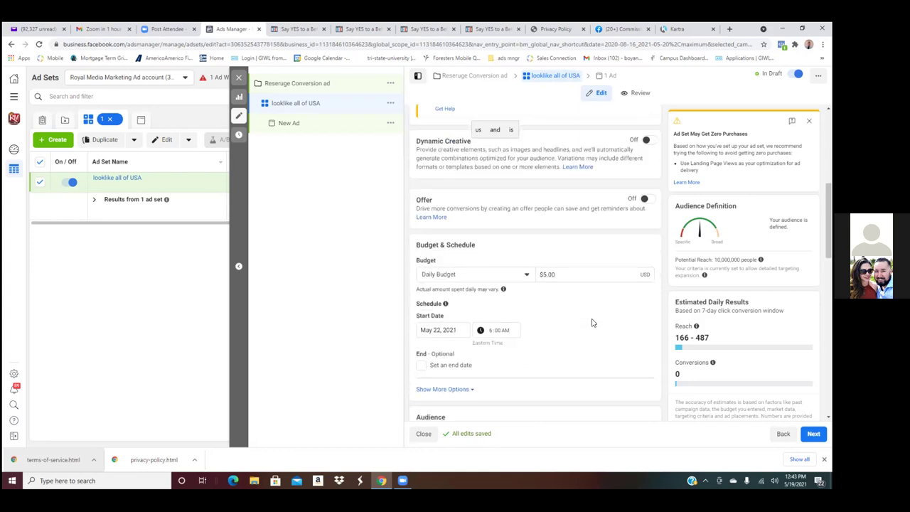
scroll(586, 323, down, 1)
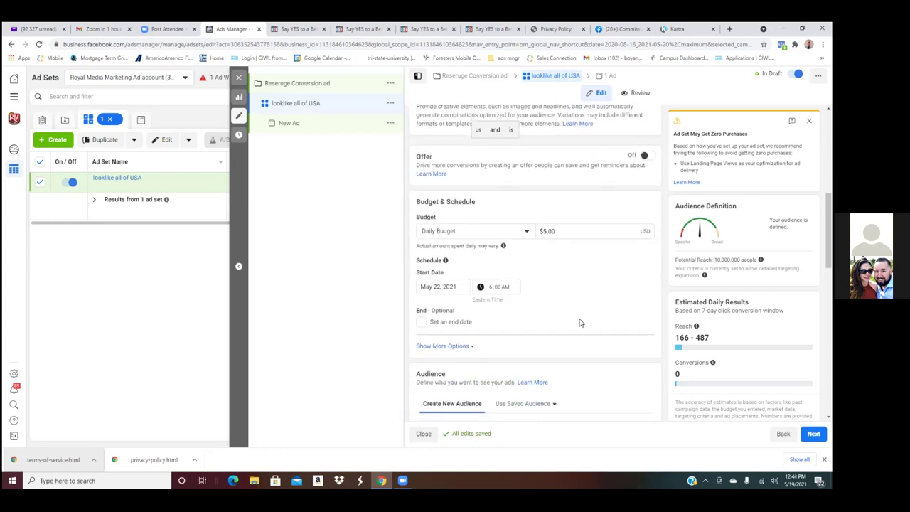
scroll(576, 322, down, 1)
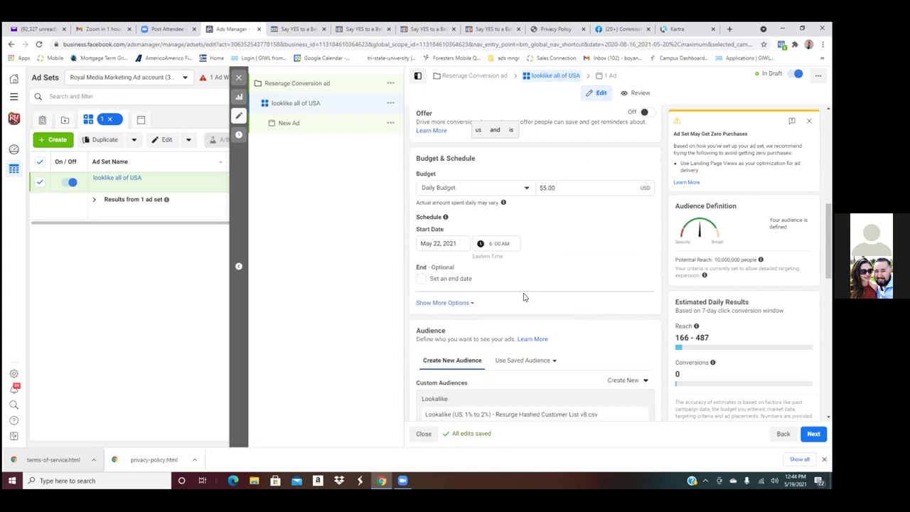
scroll(523, 291, down, 2)
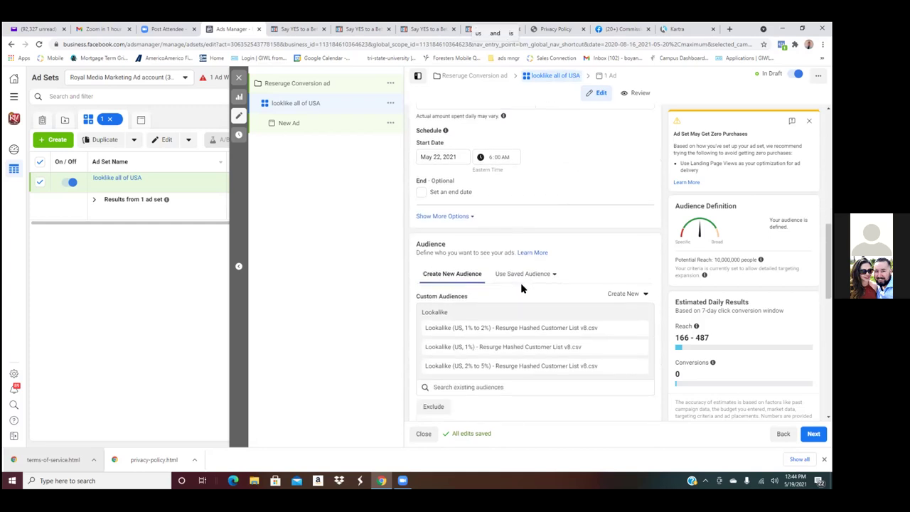
scroll(522, 288, down, 1)
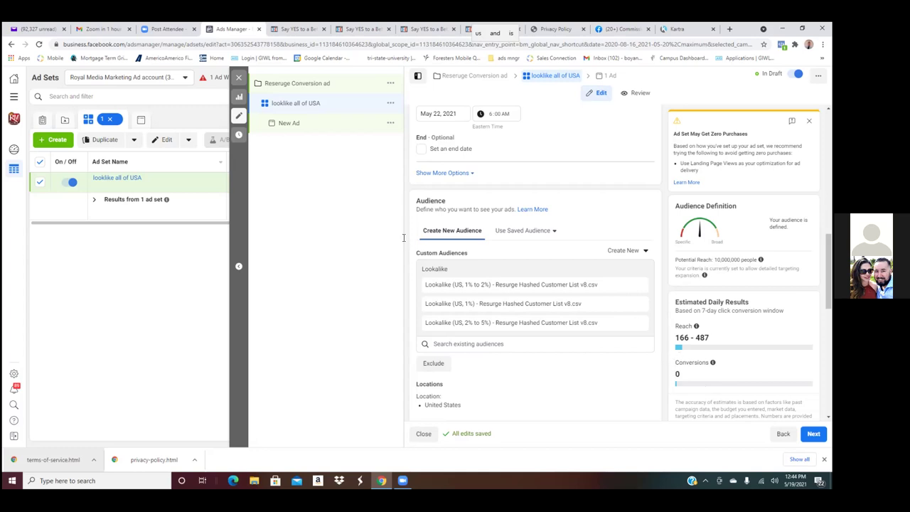
scroll(496, 273, down, 2)
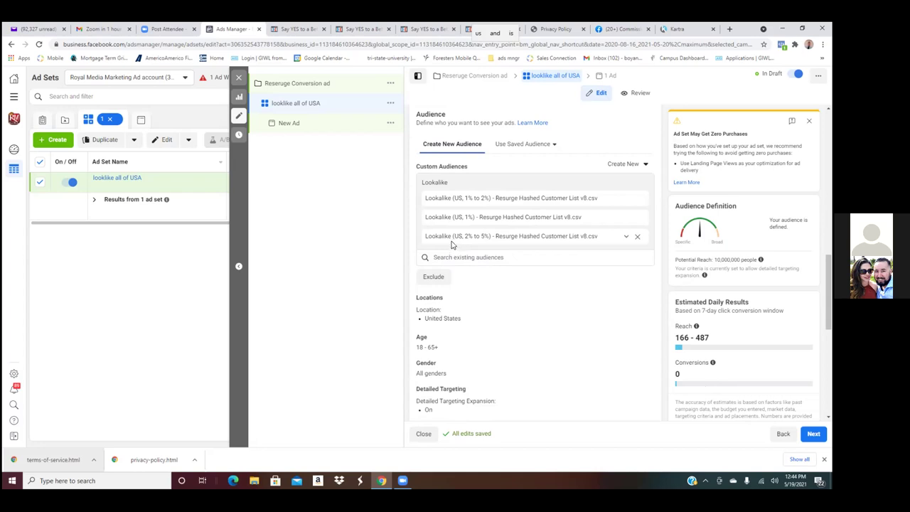
scroll(450, 244, down, 2)
scroll(451, 244, up, 1)
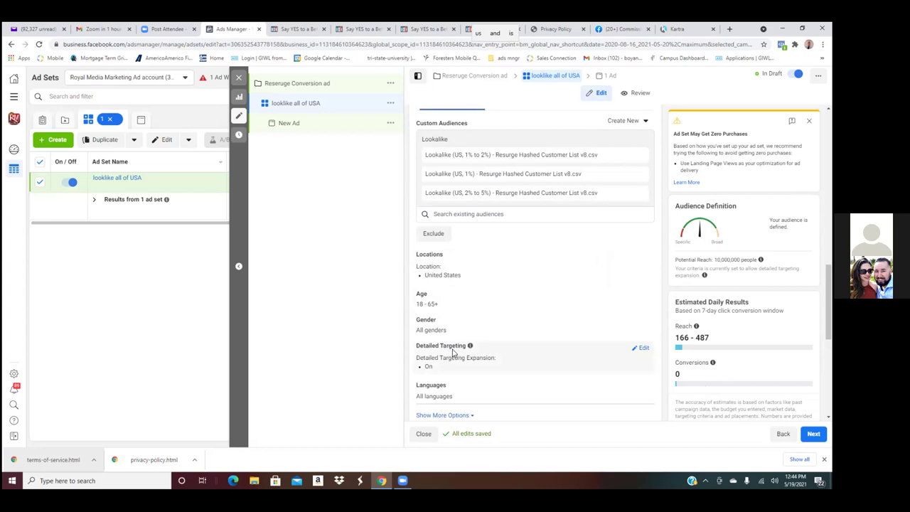
- Restrict the audience's languages to English (All)
scroll(452, 353, down, 2)
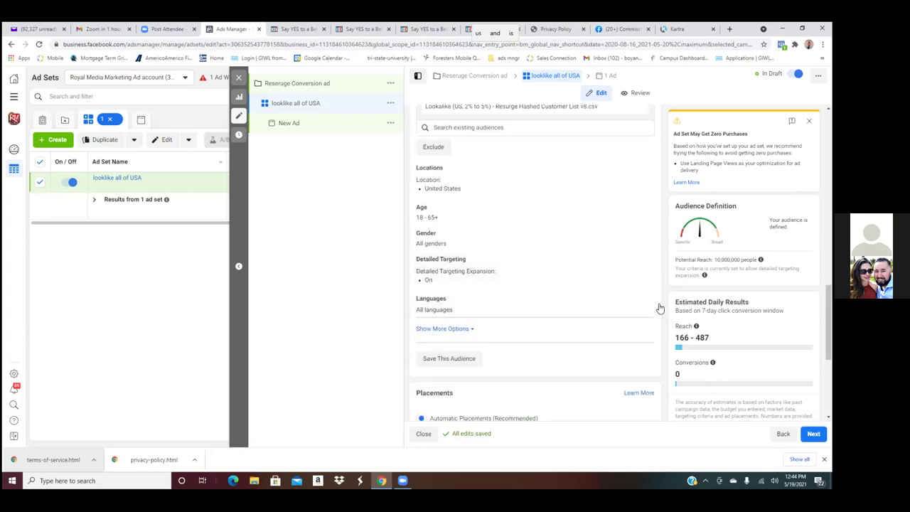
click(475, 315)
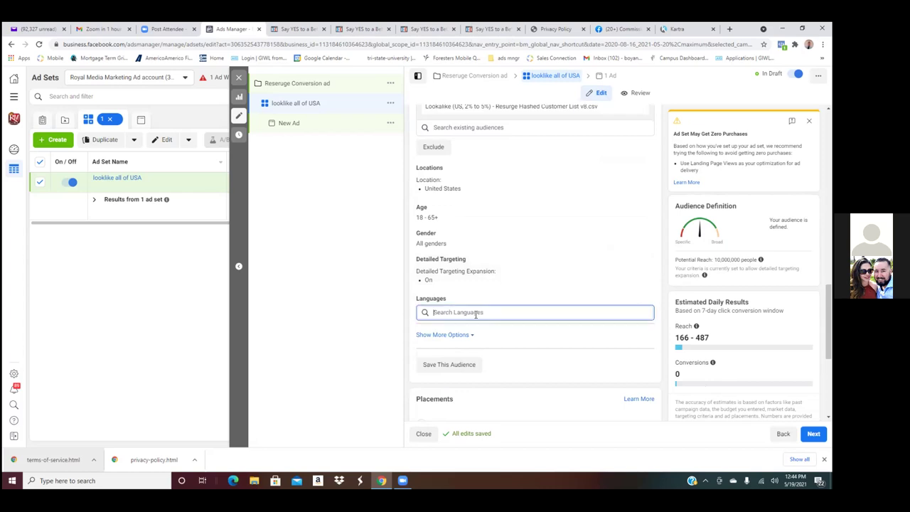
text(en)
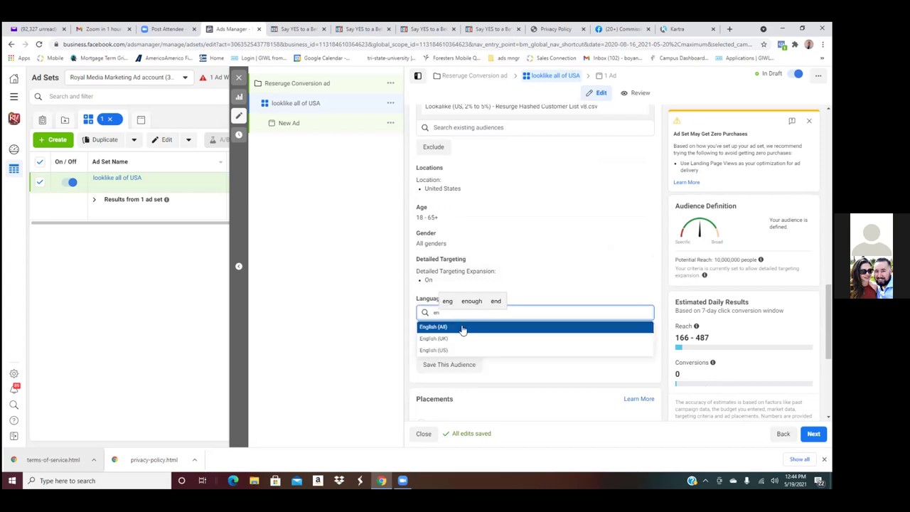
click(462, 328)
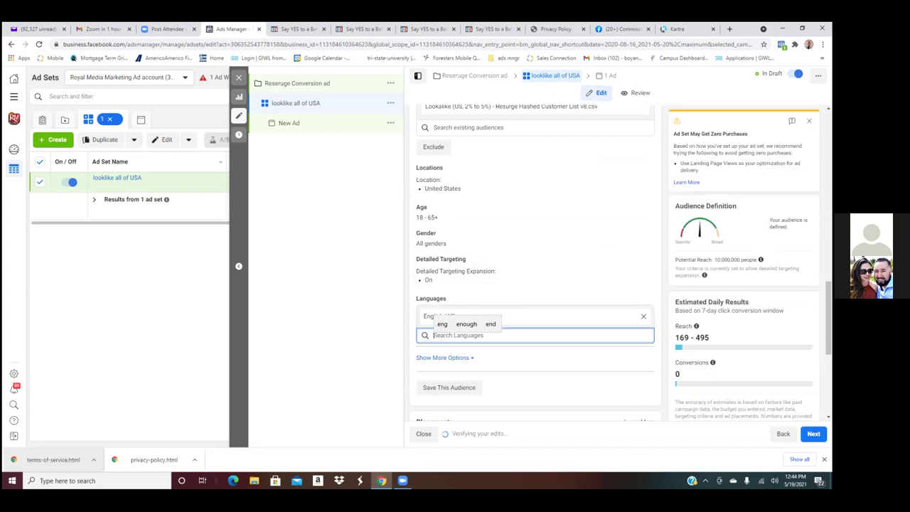
scroll(546, 348, down, 3)
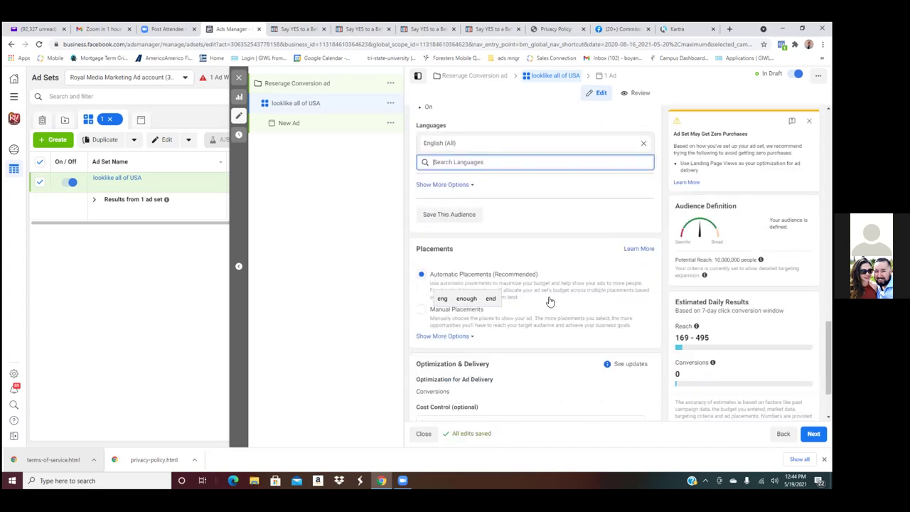
- Proceed from the ad set to the new ad's settings, keeping Create Ad as the ad setup
scroll(628, 300, down, 1)
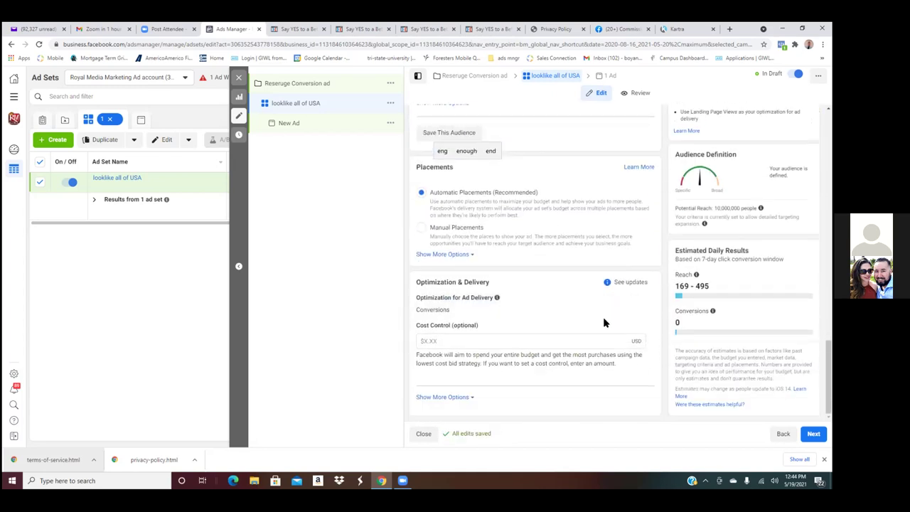
click(813, 434)
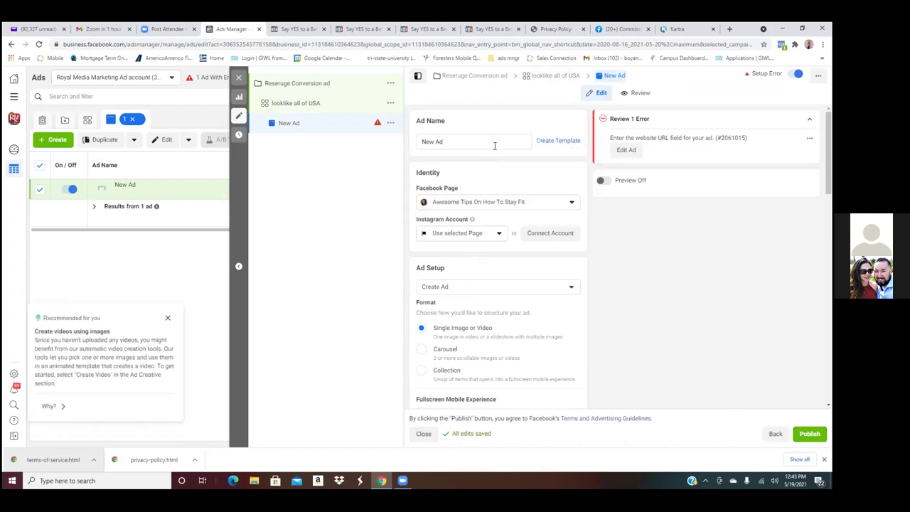
click(571, 288)
click(571, 290)
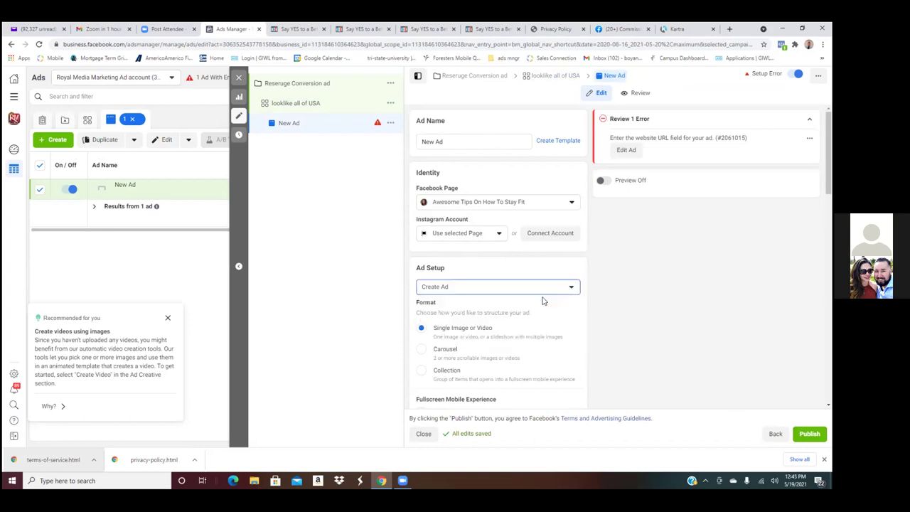
- Browse the account's image library for the ad's media and leave it without selecting an image
scroll(532, 307, down, 1)
scroll(477, 264, down, 3)
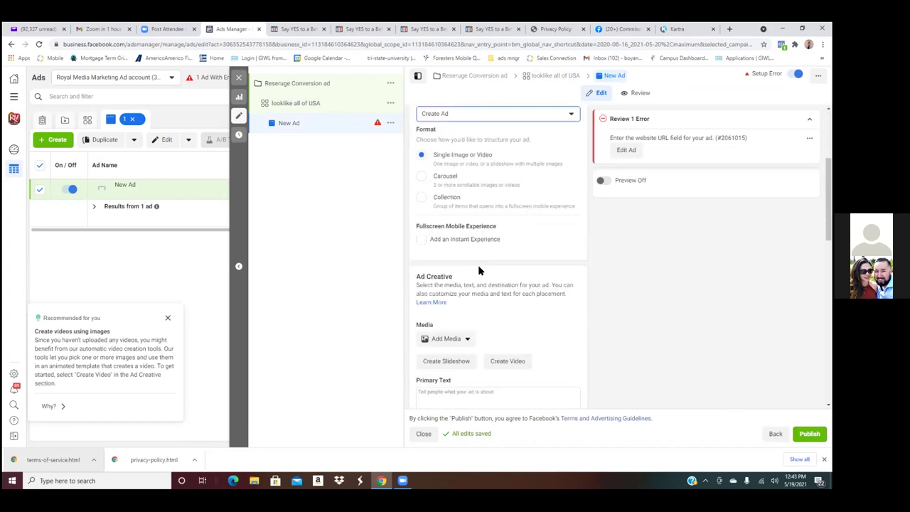
scroll(478, 269, down, 1)
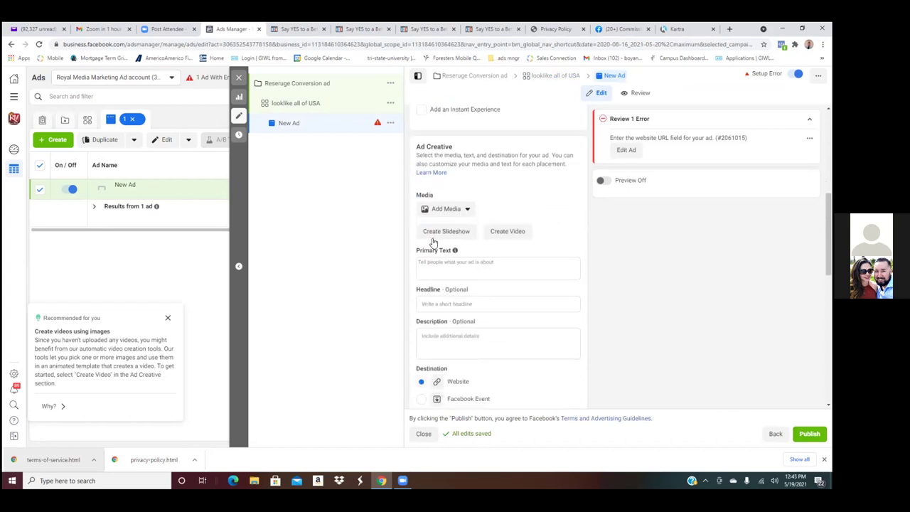
click(466, 211)
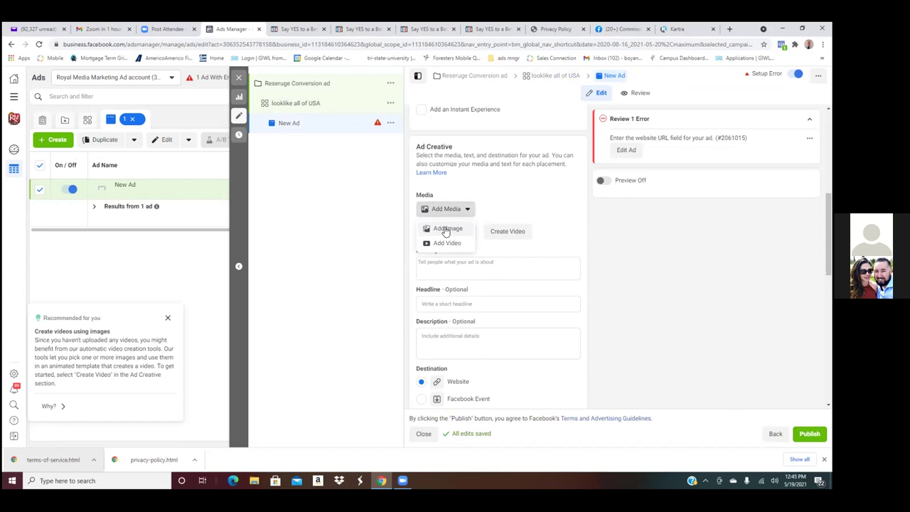
click(446, 229)
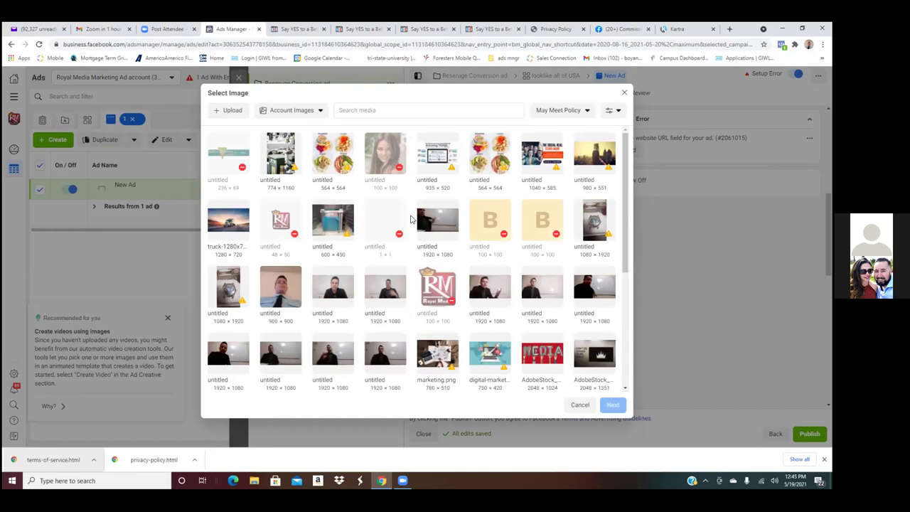
scroll(411, 219, down, 1)
scroll(409, 219, down, 2)
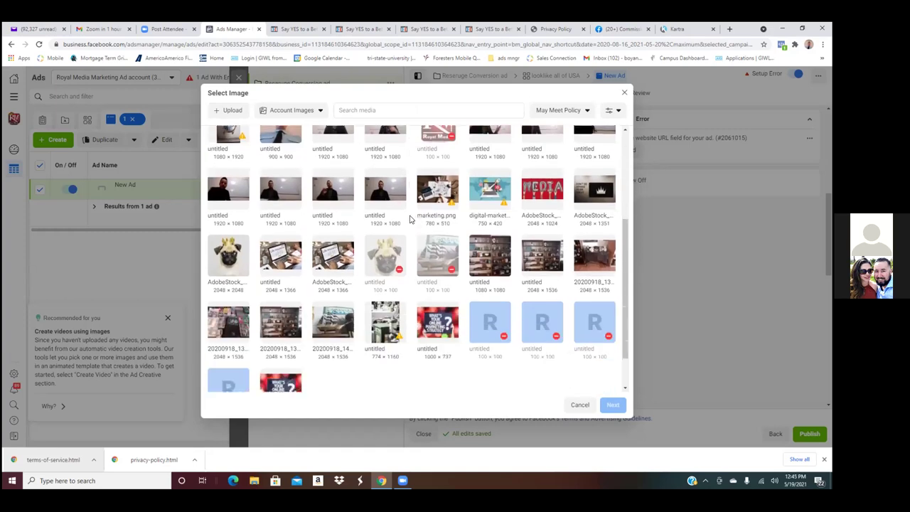
scroll(409, 219, down, 1)
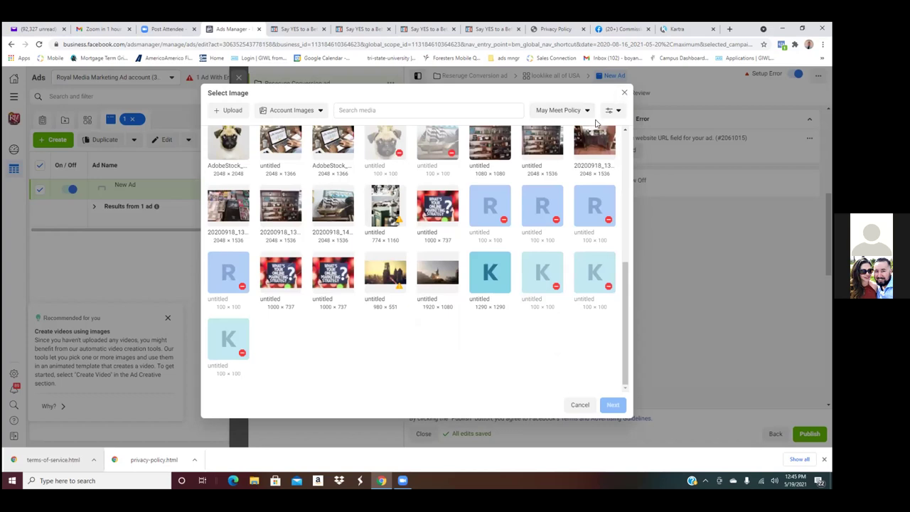
scroll(585, 133, up, 1)
scroll(584, 135, up, 3)
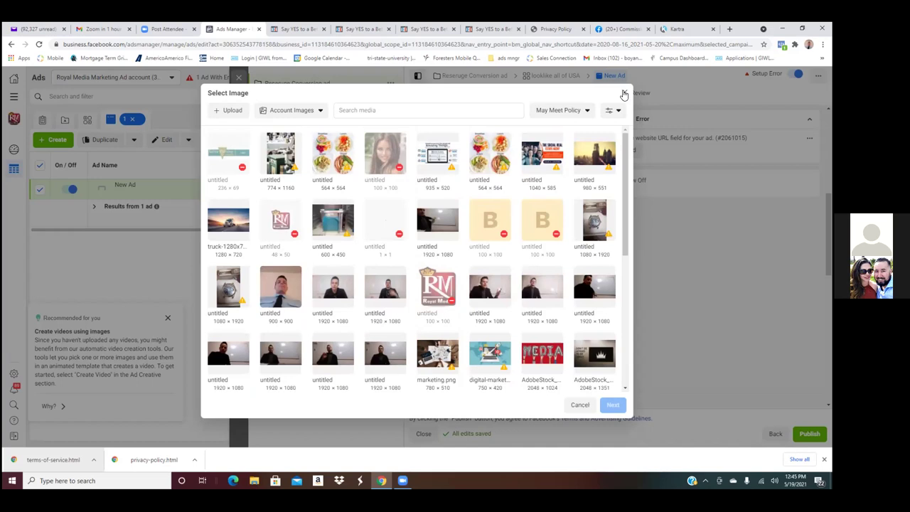
click(622, 94)
- Change the ad setup to Use Existing Post
scroll(548, 221, down, 3)
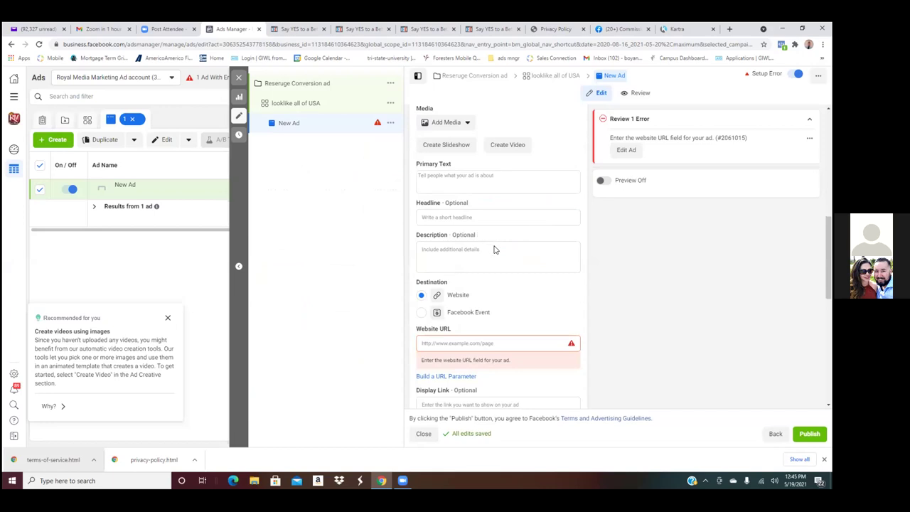
scroll(497, 246, up, 5)
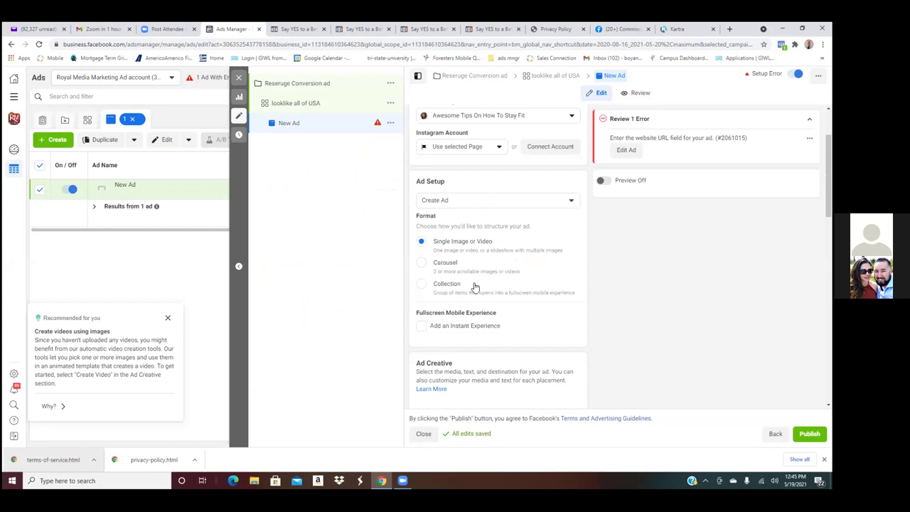
scroll(487, 287, up, 2)
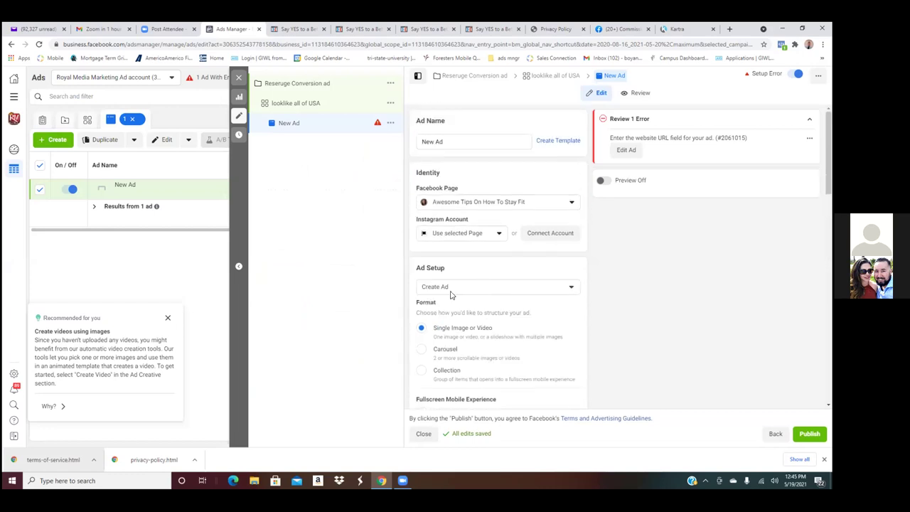
click(478, 291)
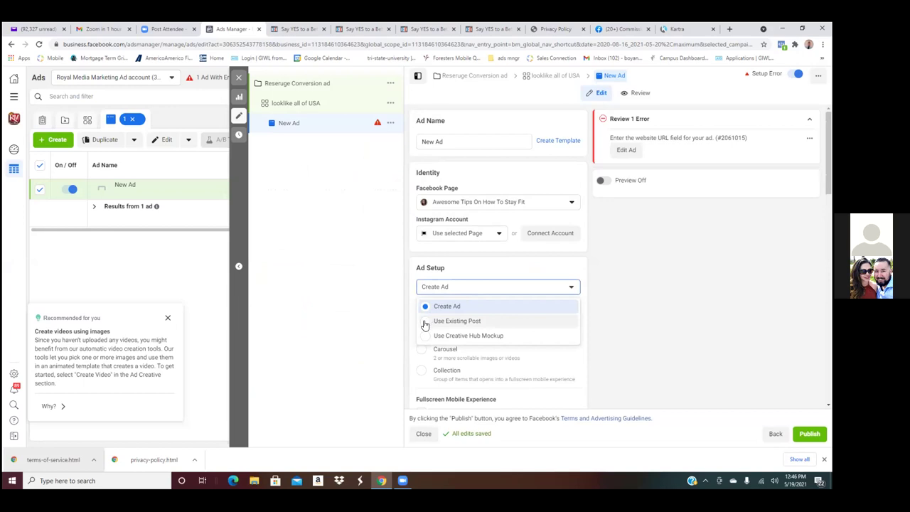
click(455, 320)
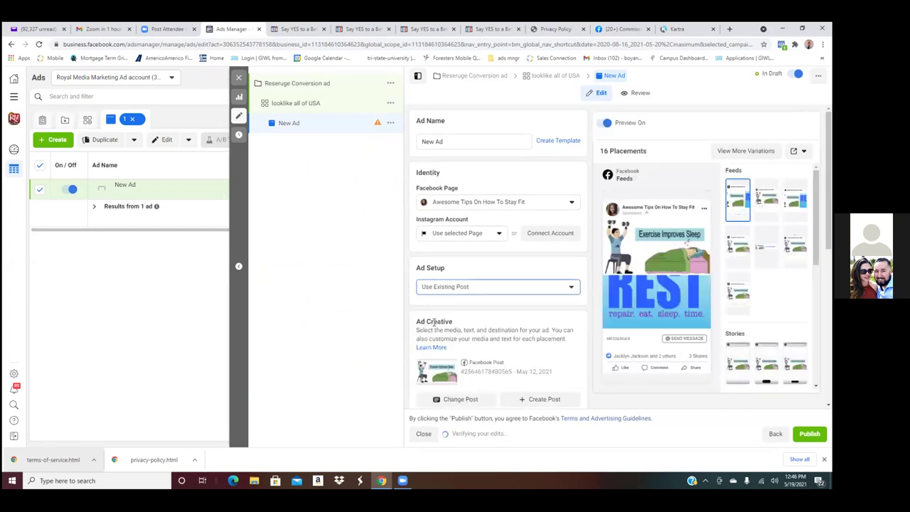
- Replace the ad's post with the May 3, 2021 Facebook post starting "Most people still think being fit is only about"
scroll(657, 288, down, 1)
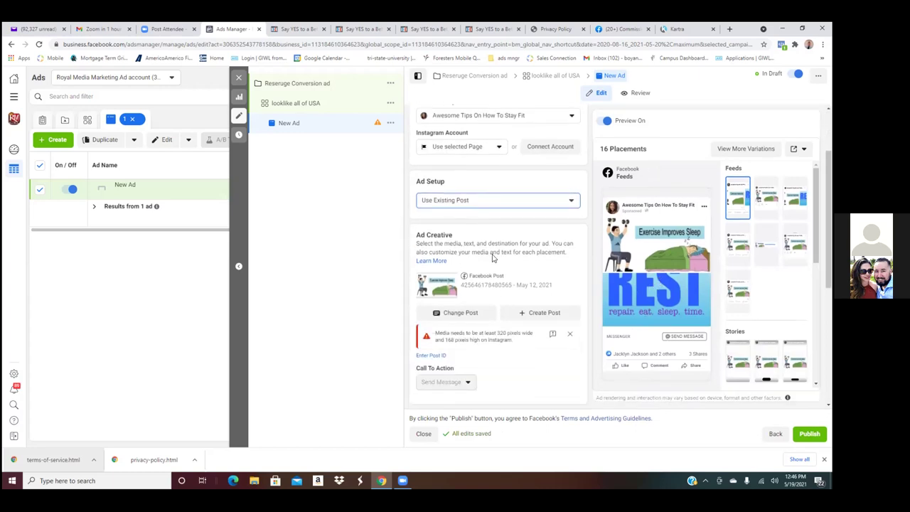
click(469, 315)
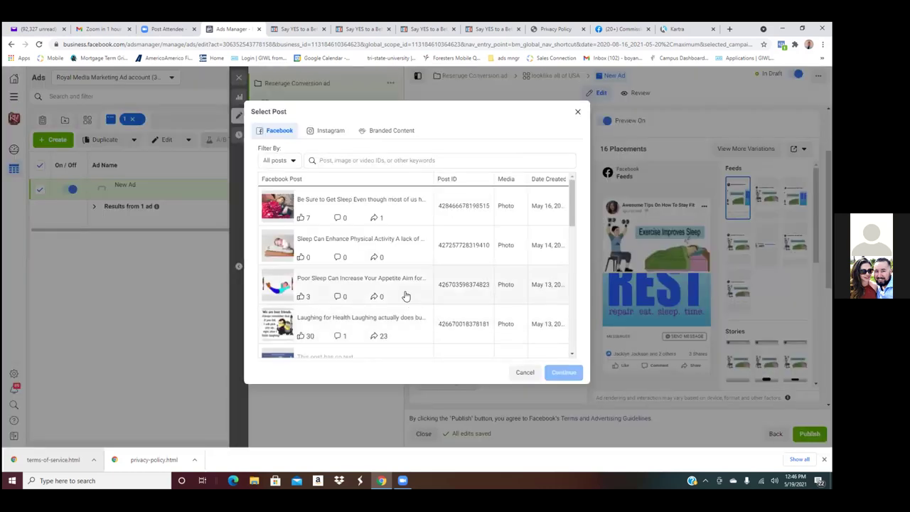
scroll(368, 268, down, 2)
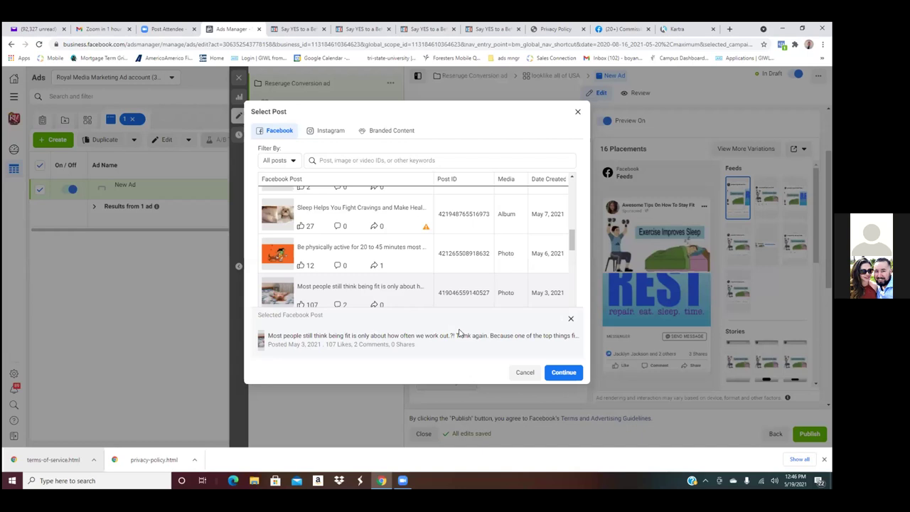
click(556, 371)
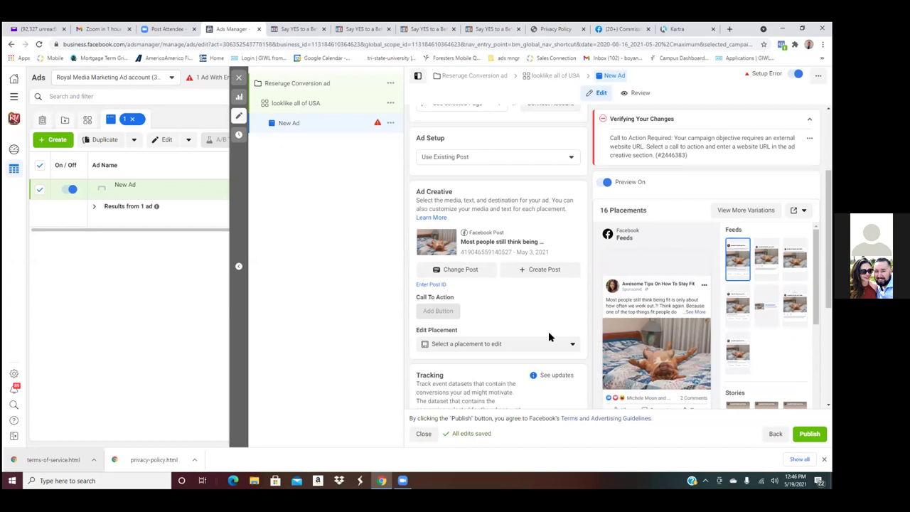
- Review the ad's call to action, placement and tracking settings for the selected post
scroll(517, 324, down, 1)
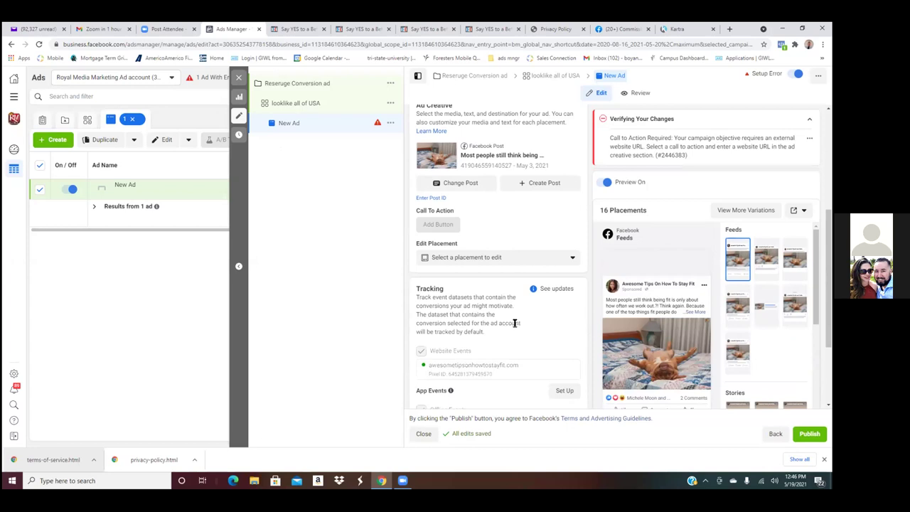
scroll(513, 324, up, 3)
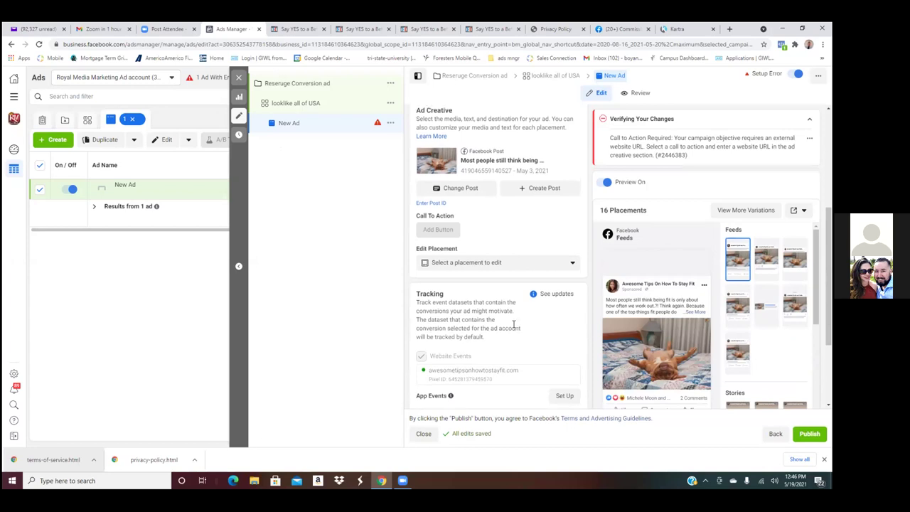
scroll(514, 327, down, 2)
scroll(513, 325, down, 1)
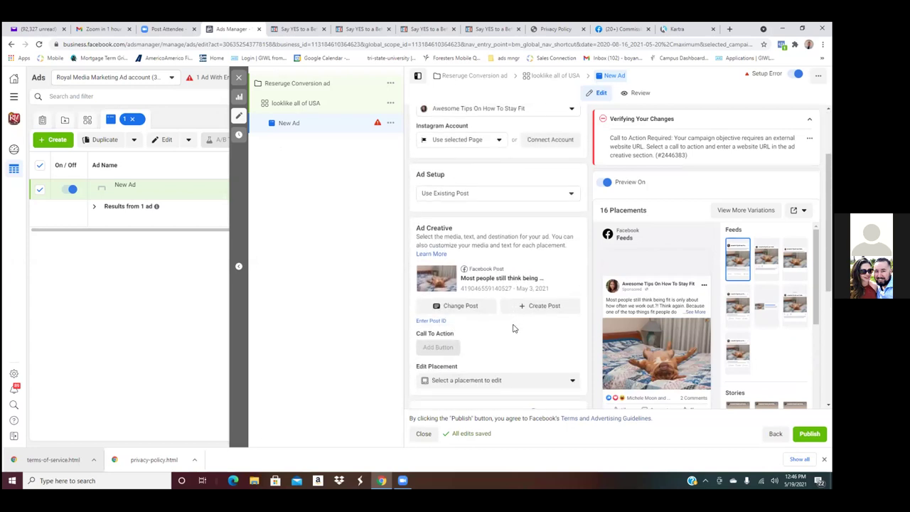
scroll(496, 317, down, 1)
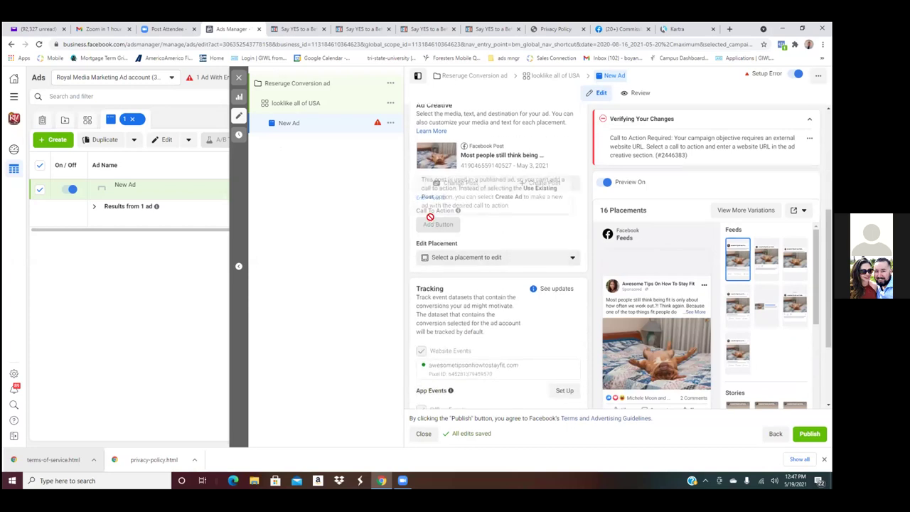
mouse_move(437, 225)
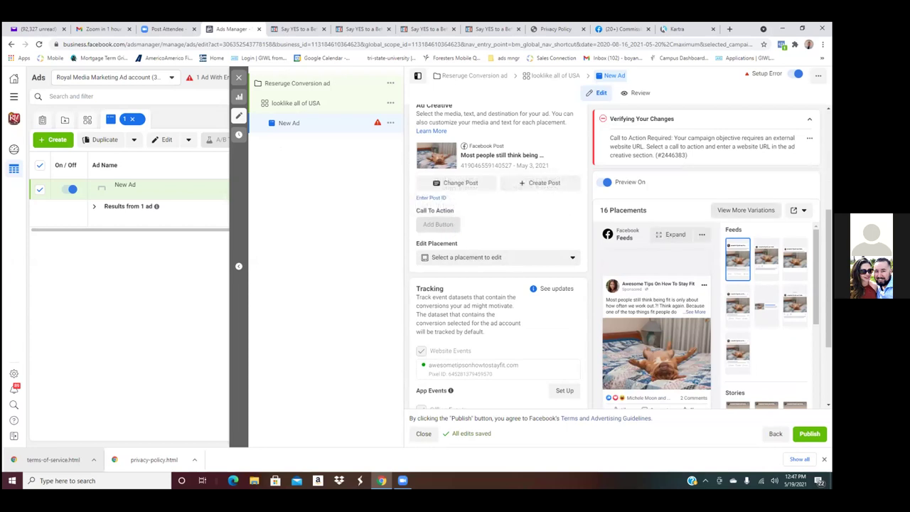
scroll(536, 253, down, 2)
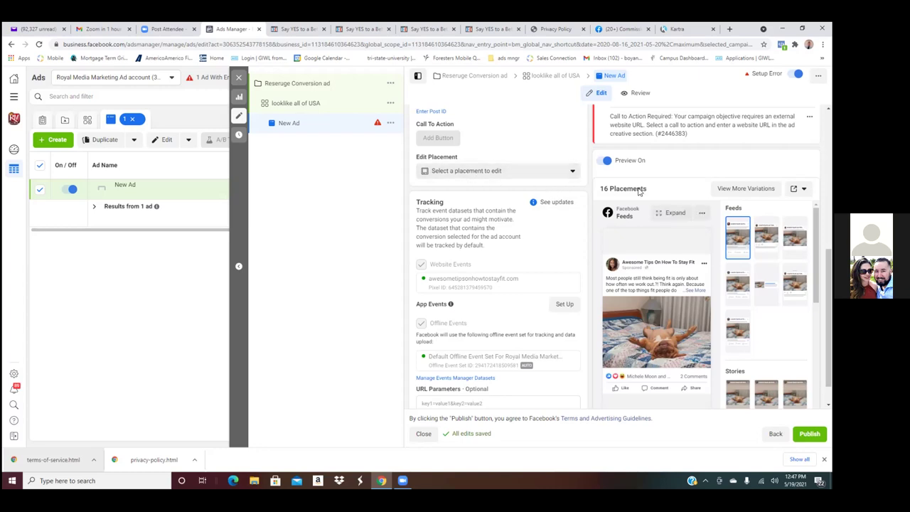
- Send a mobile preview notification of the ad to Facebook and dismiss the confirmation
click(798, 188)
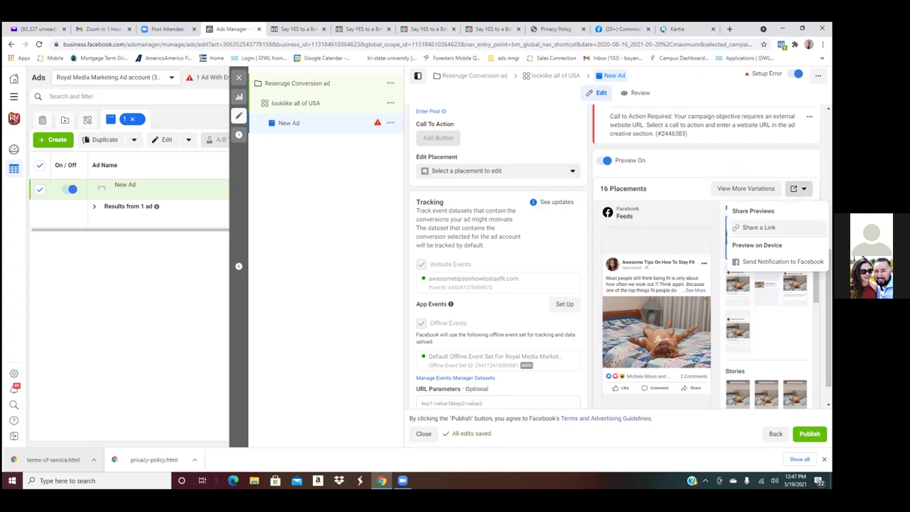
key(Escape)
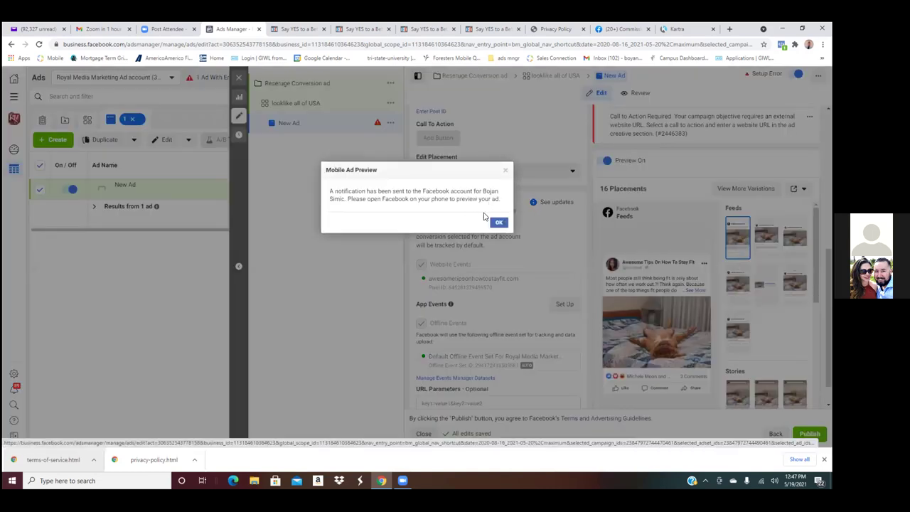
click(499, 223)
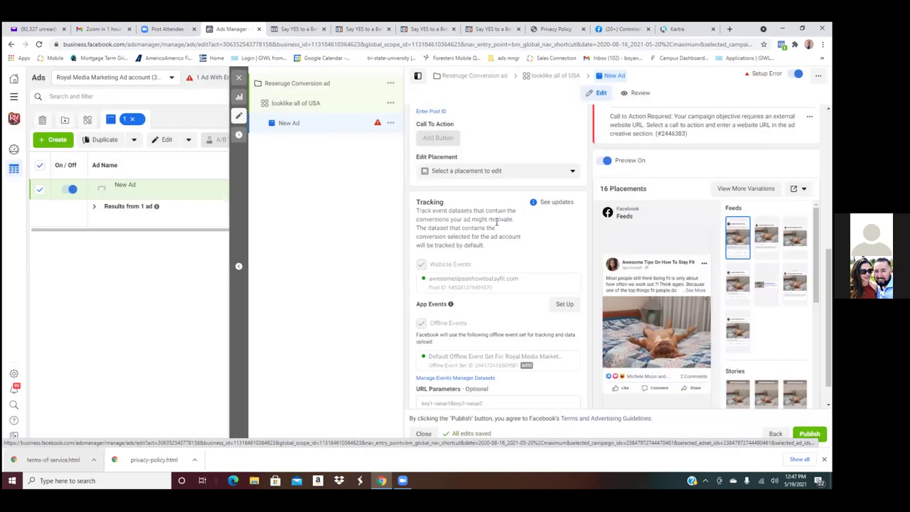
- Switch to Facebook and check the notifications for the ad preview
click(625, 30)
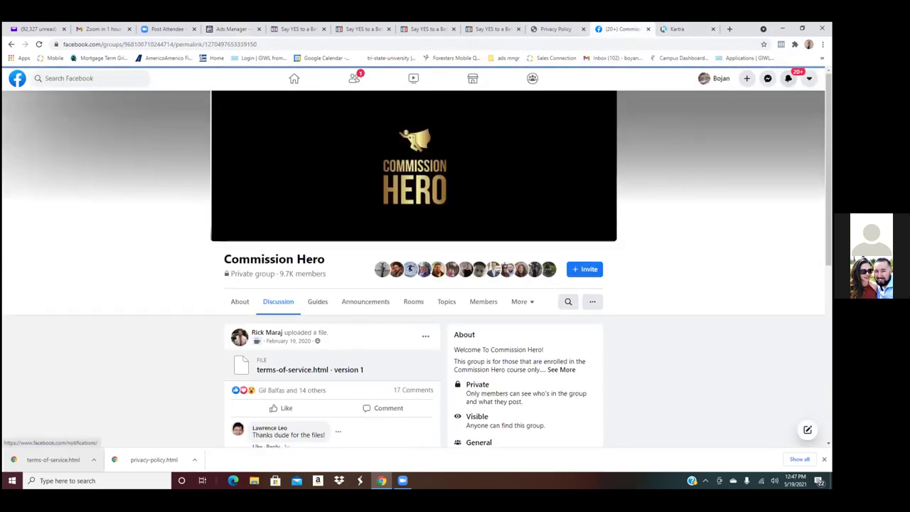
click(787, 78)
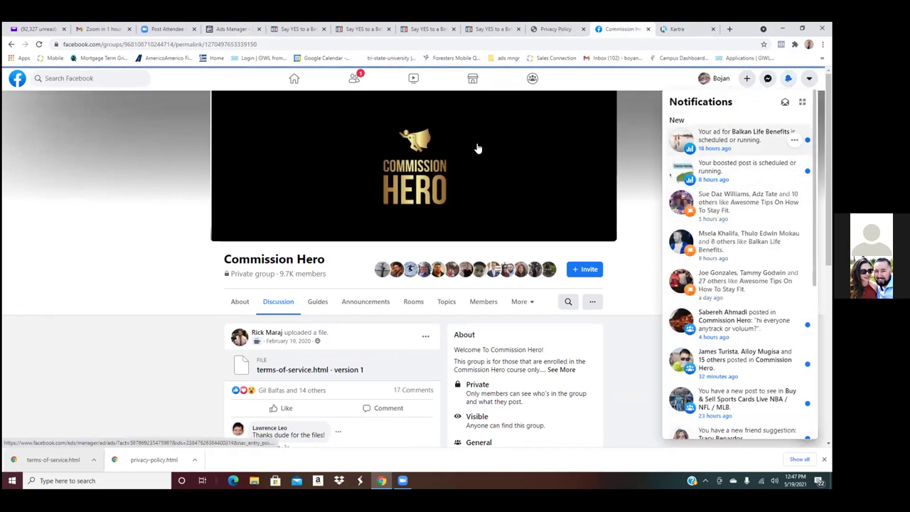
click(40, 45)
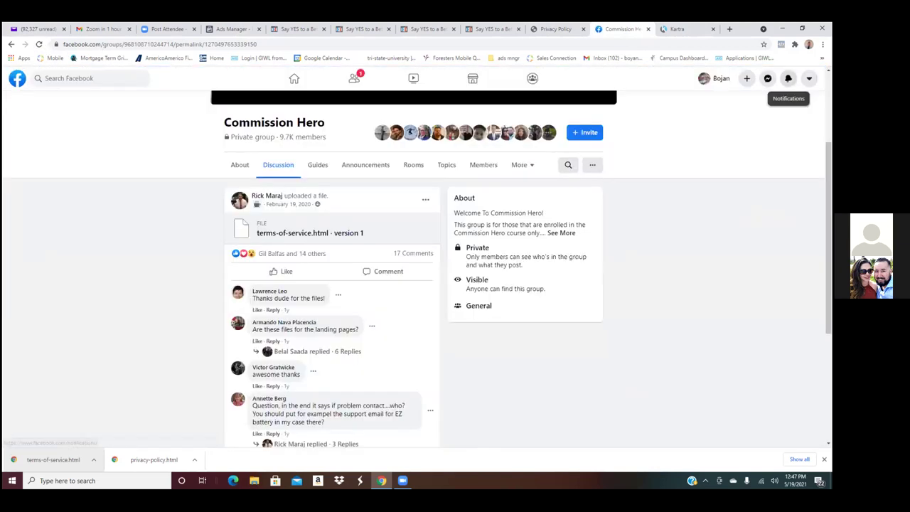
click(787, 78)
scroll(742, 241, down, 4)
scroll(742, 241, up, 4)
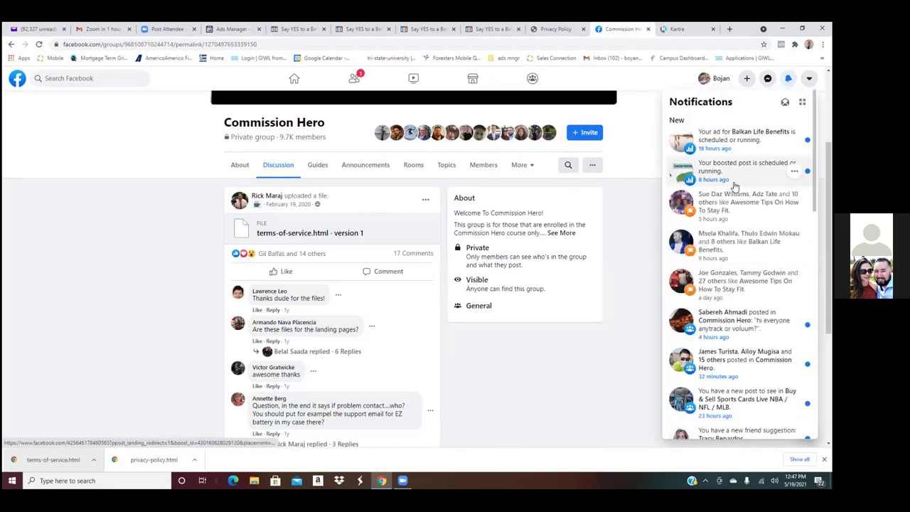
scroll(734, 186, down, 3)
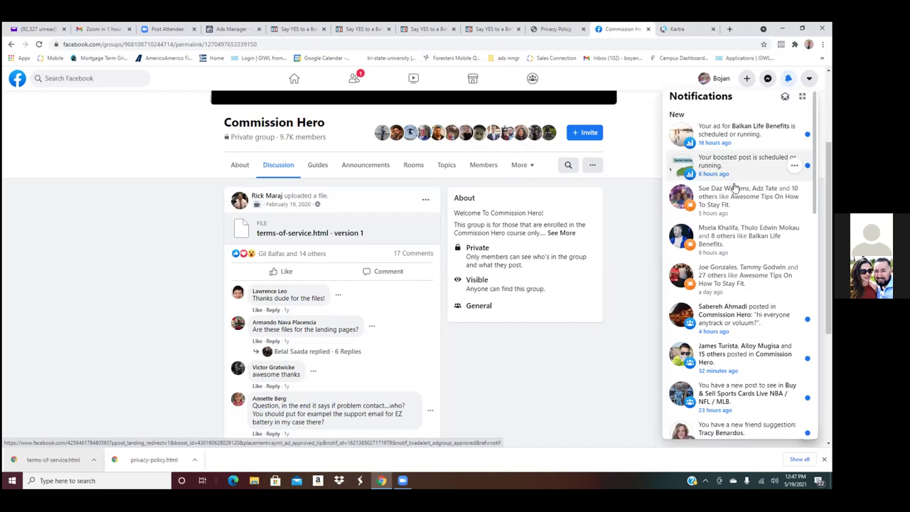
scroll(734, 186, up, 3)
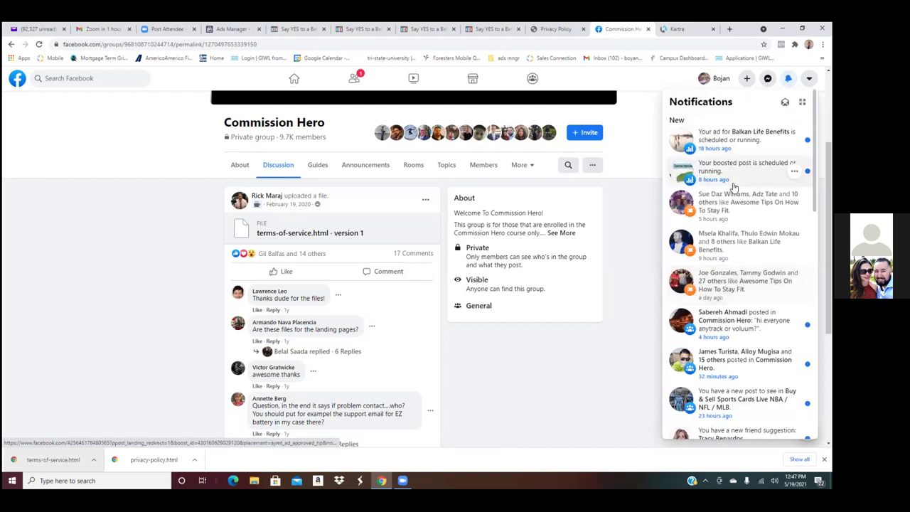
click(131, 223)
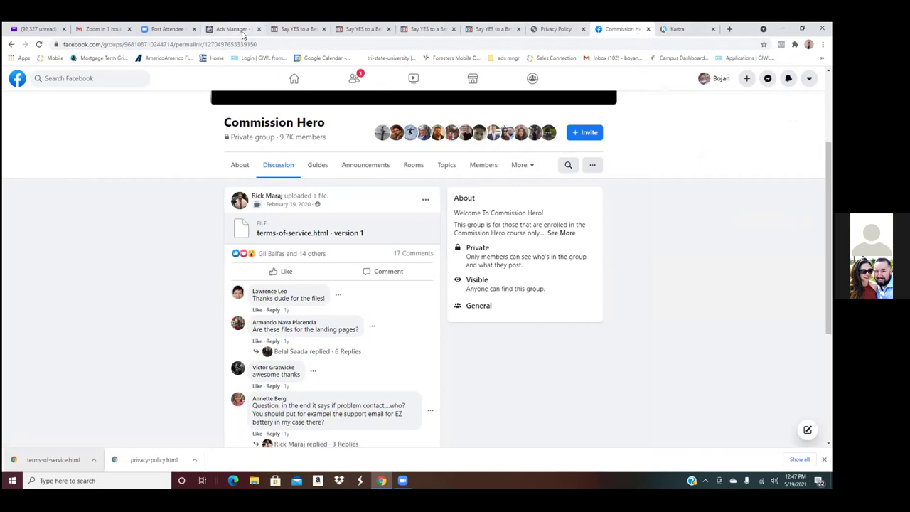
- Return to Ads Manager and accept the new ad's creative for all placements with only Enhancements applied
click(14, 80)
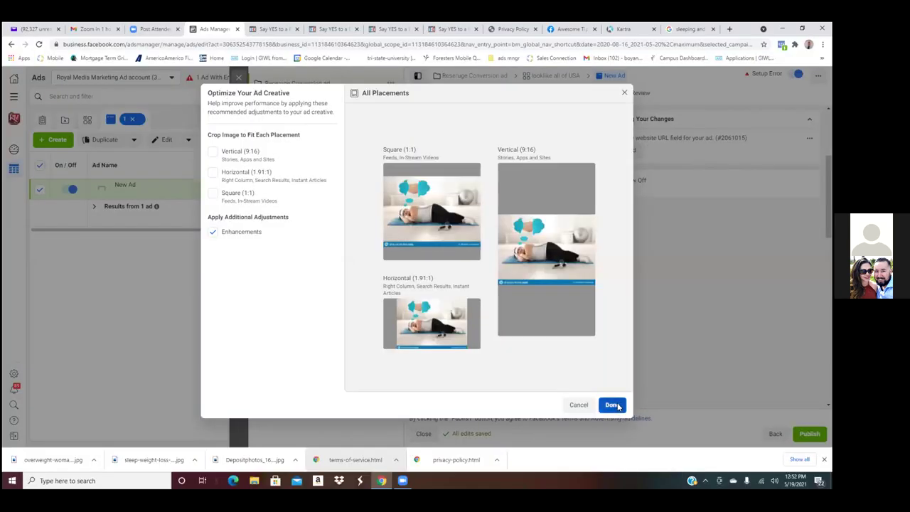
click(612, 406)
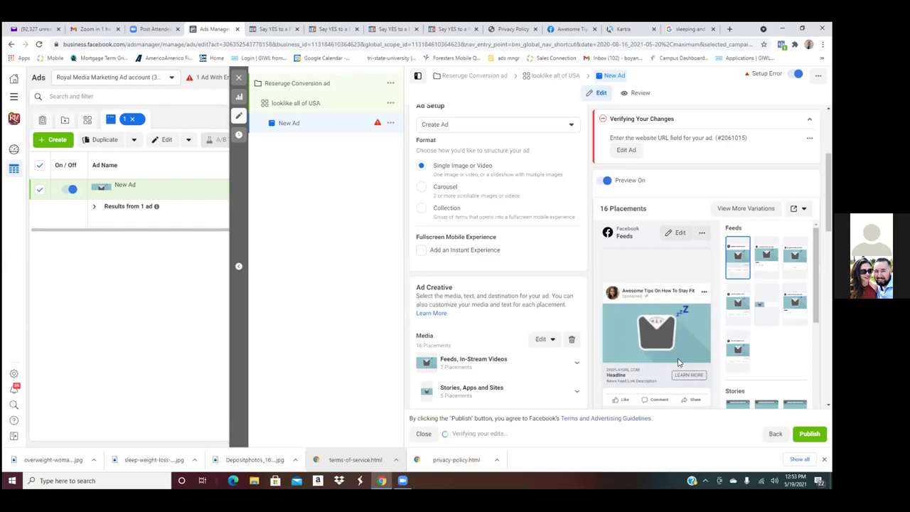
- Edit the sleep-weight-loss-tfh.jpg media for all 16 placements, trying the Vertical 9:16 crop and choosing Square 1:1
click(547, 339)
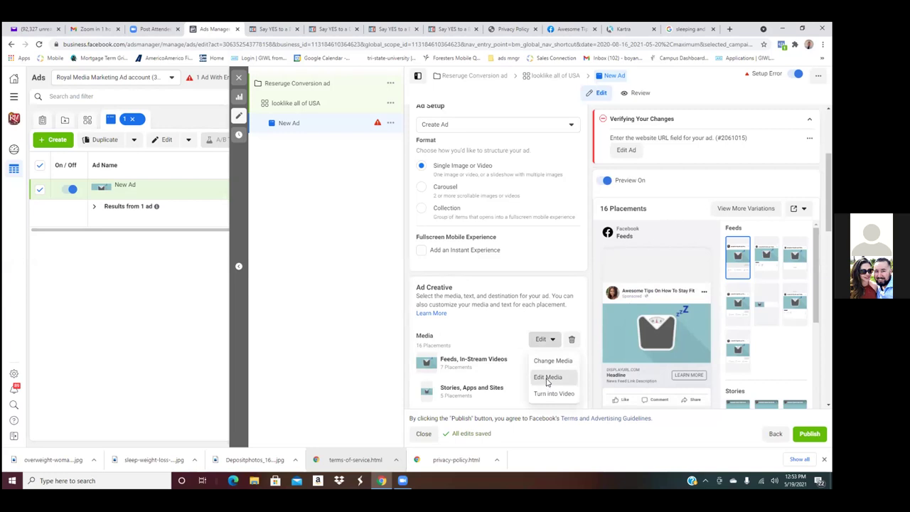
click(547, 377)
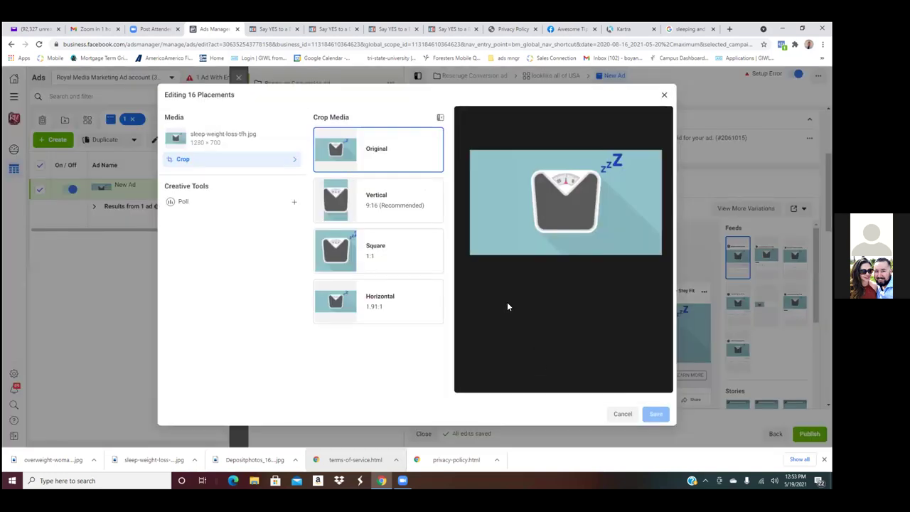
click(344, 197)
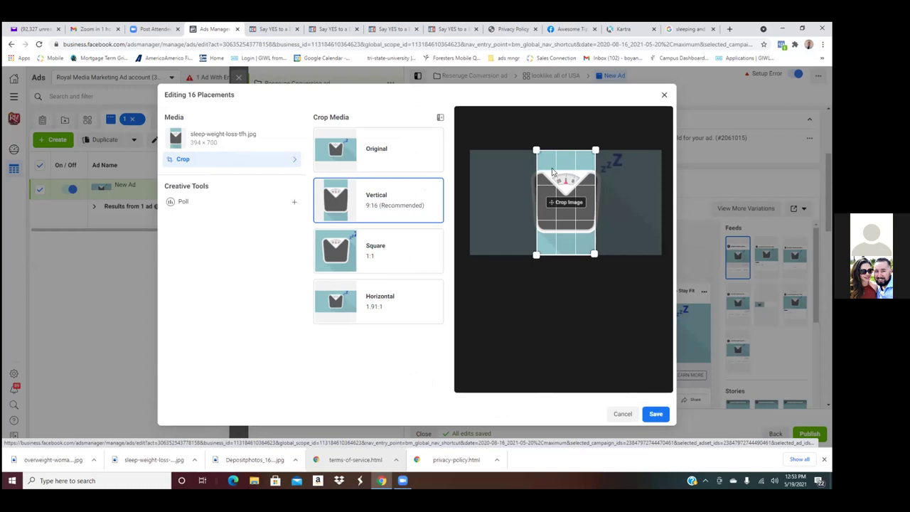
click(373, 248)
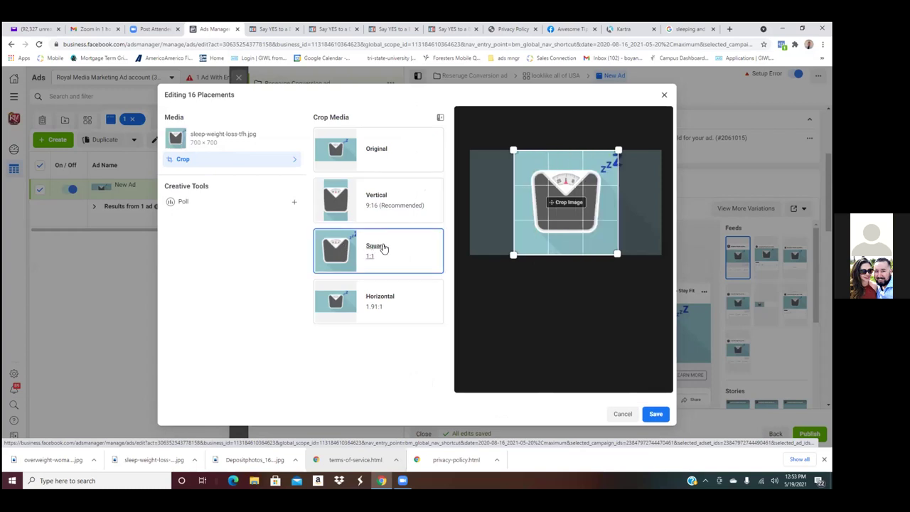